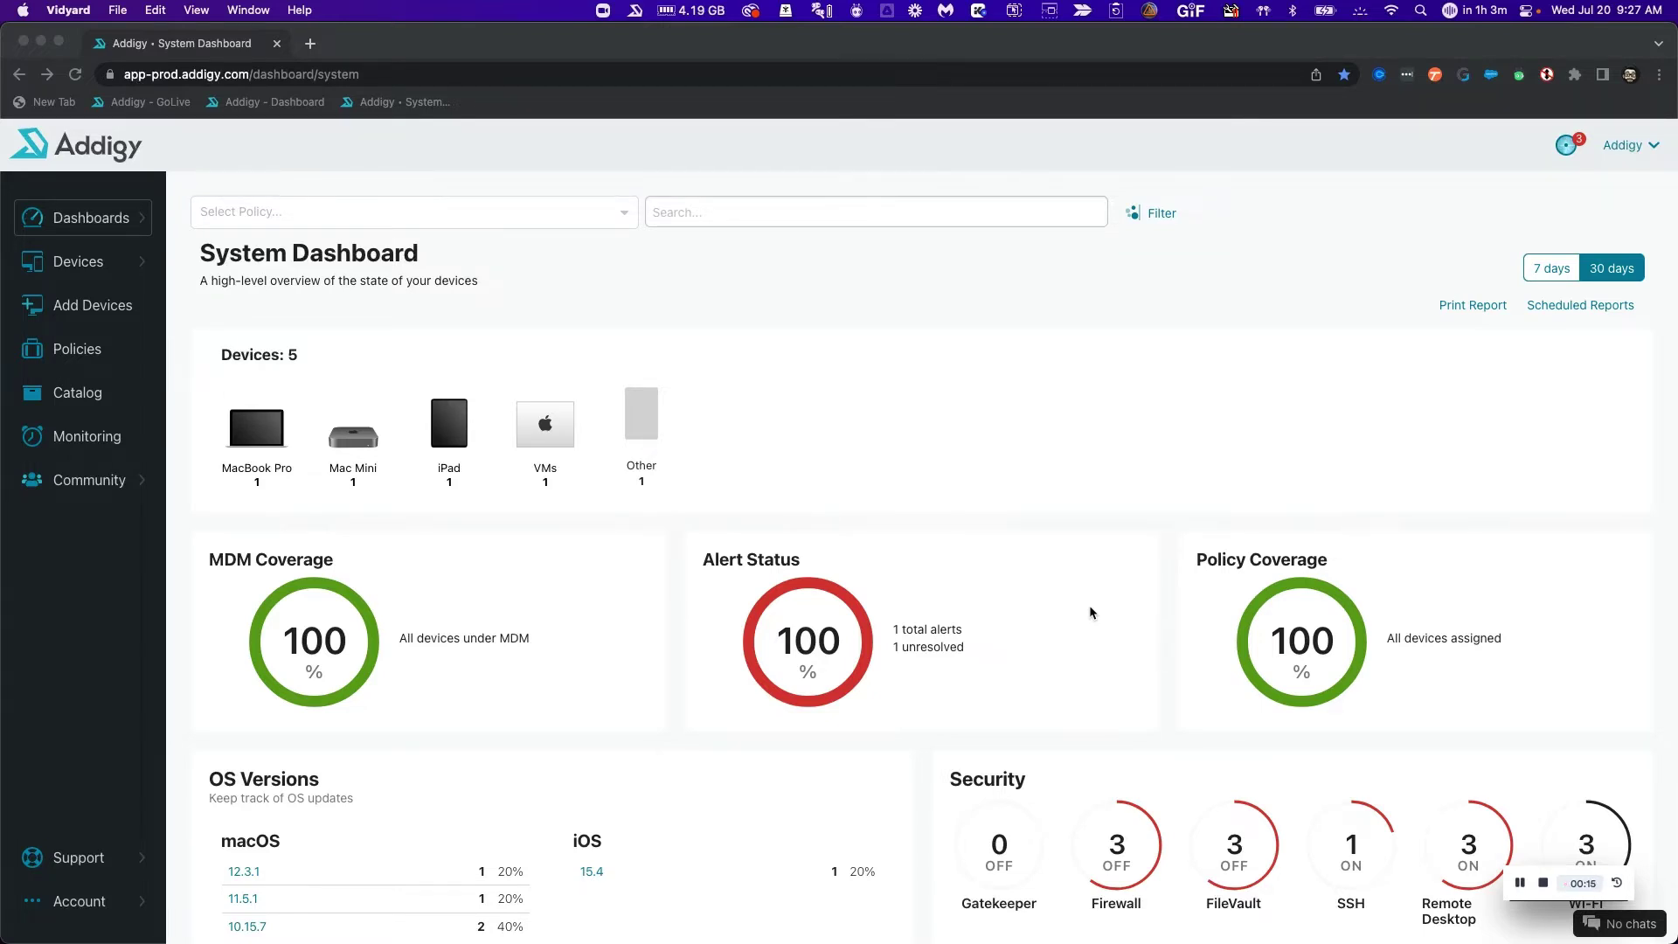
On Add Devices, select the Addigy policy and open its User Enrollment (BYOD) settings.
{"action": "left_click", "coordinate": [91, 313]}
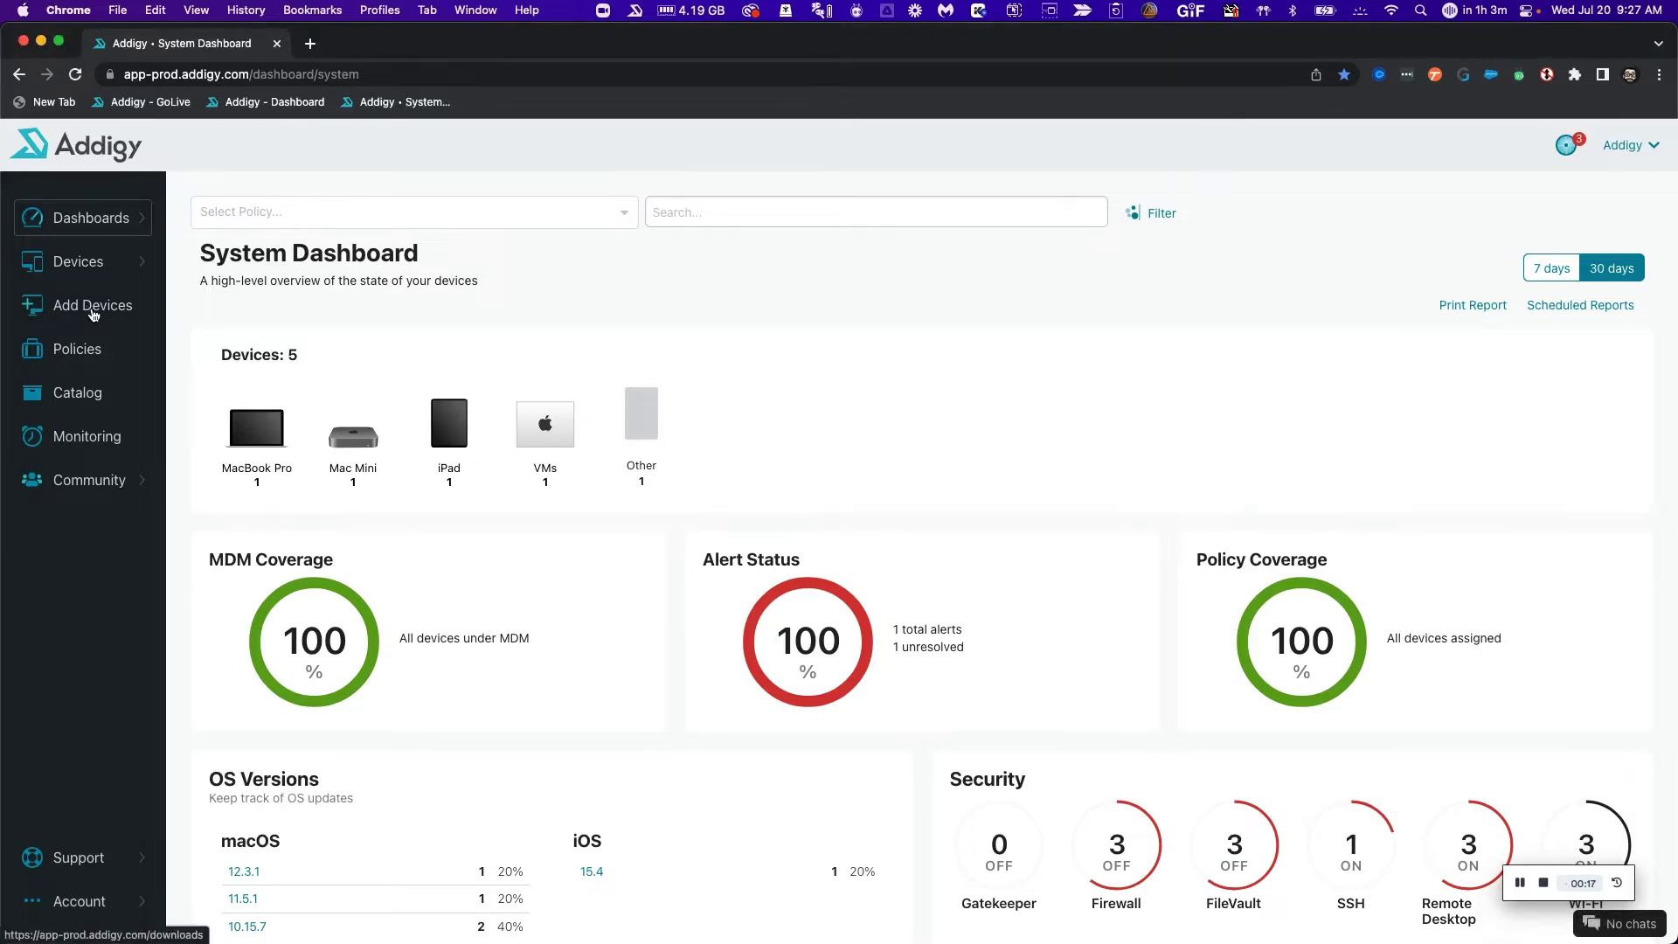
{"action": "left_click", "coordinate": [93, 313]}
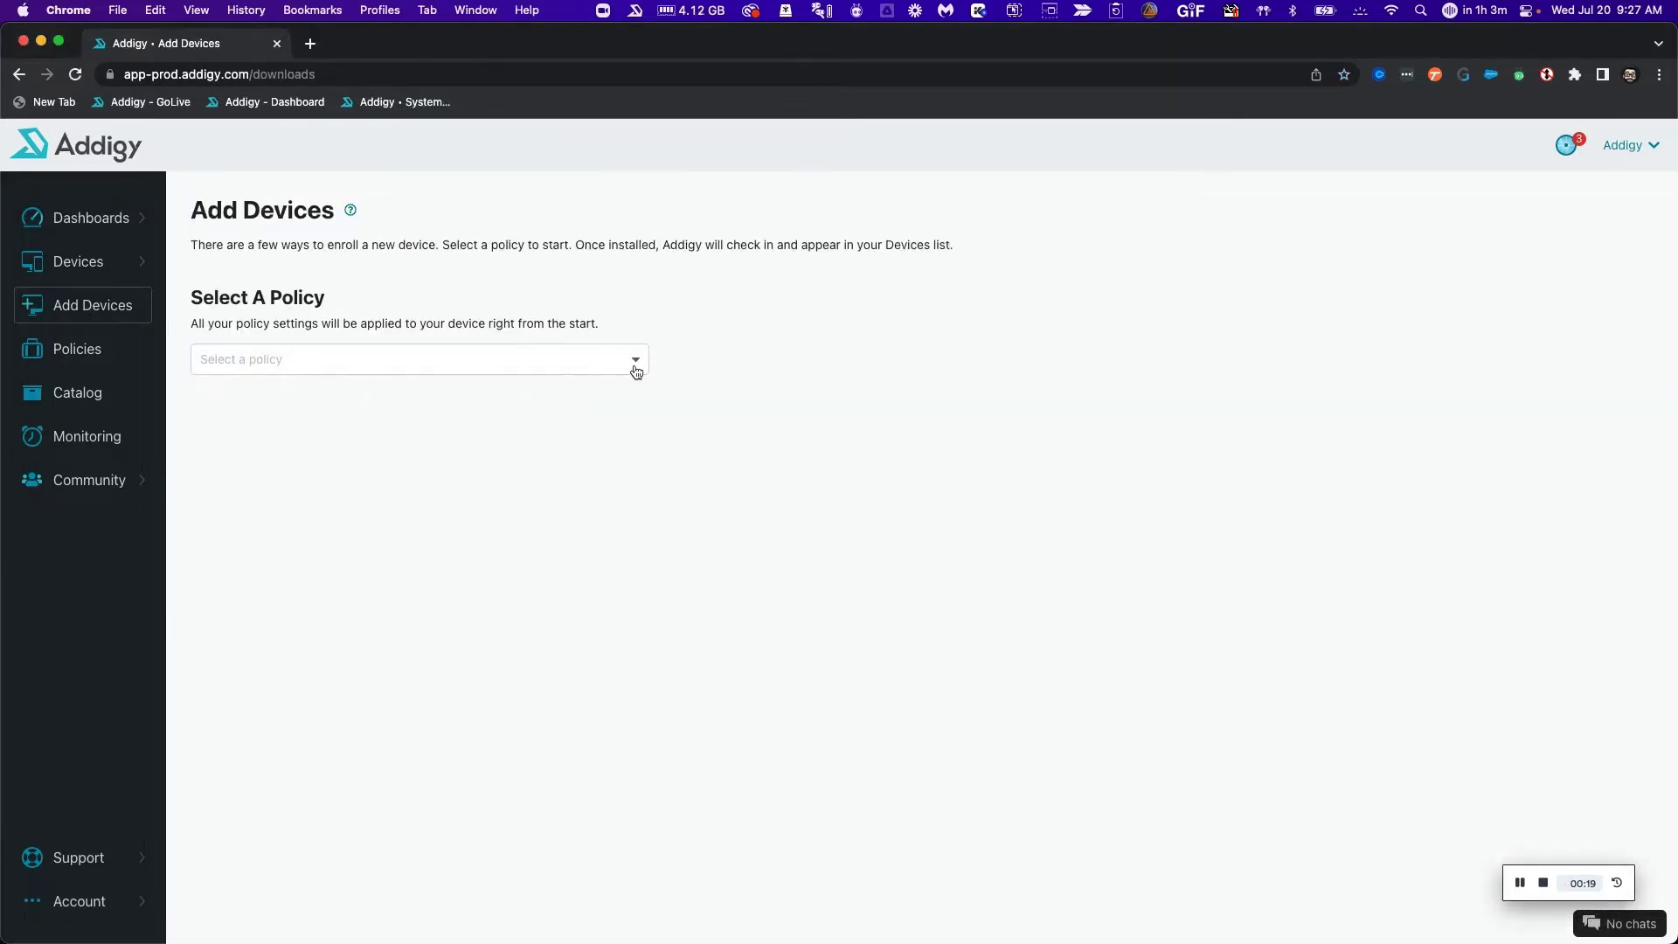
{"action": "left_click", "coordinate": [635, 367]}
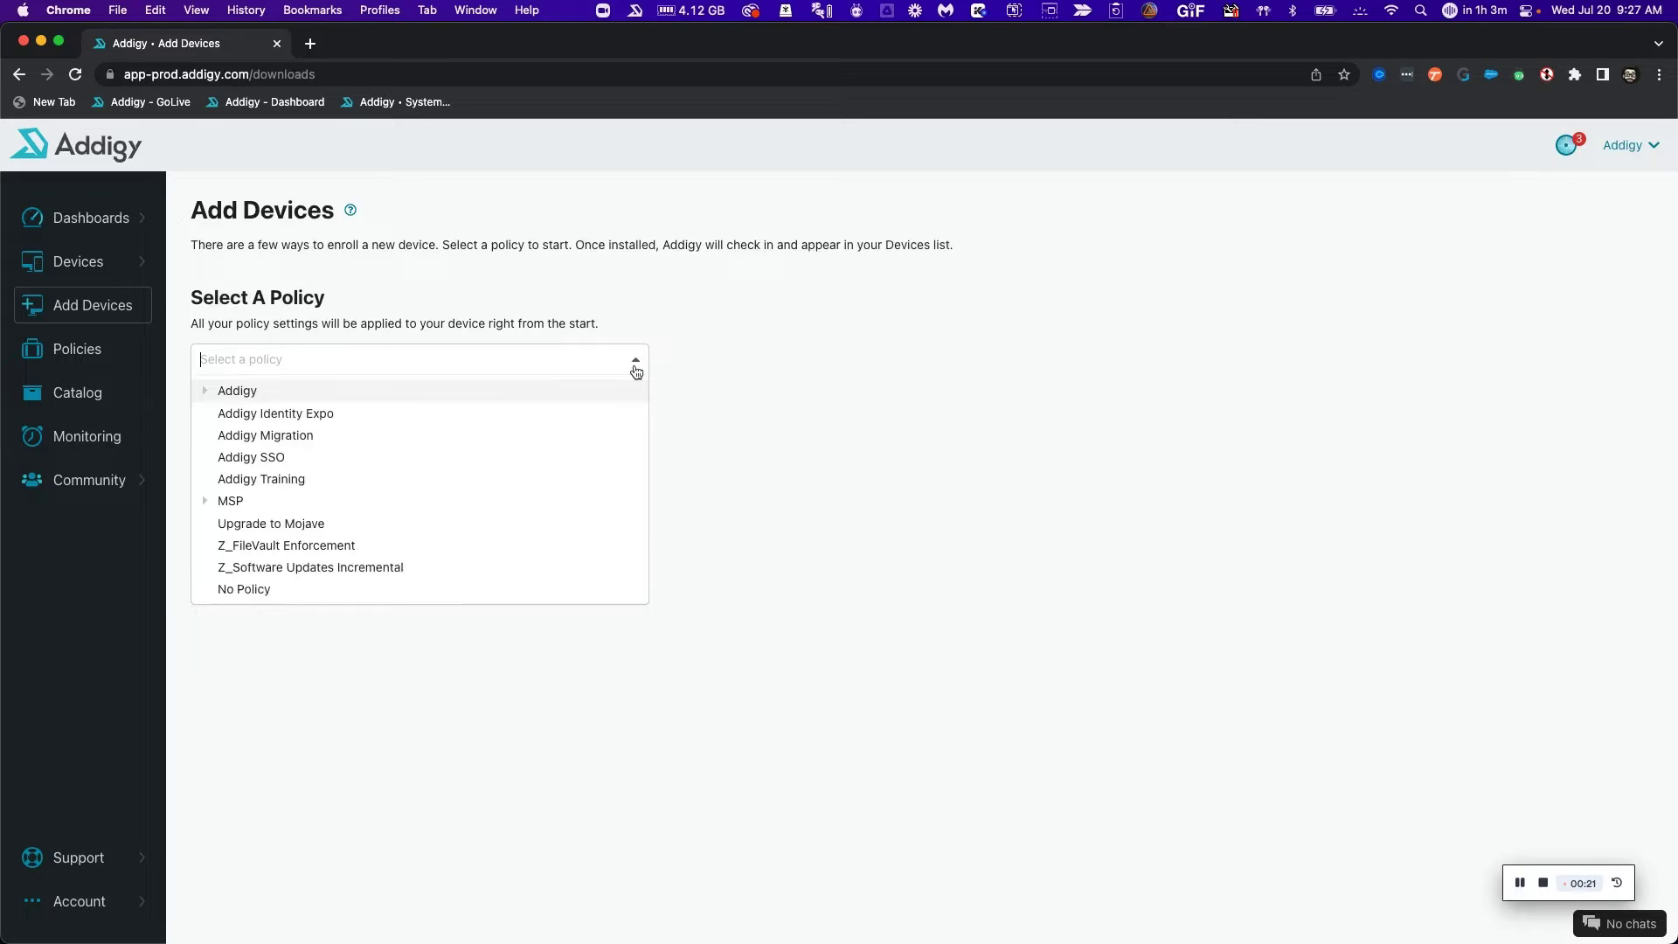
{"action": "left_click", "coordinate": [260, 392]}
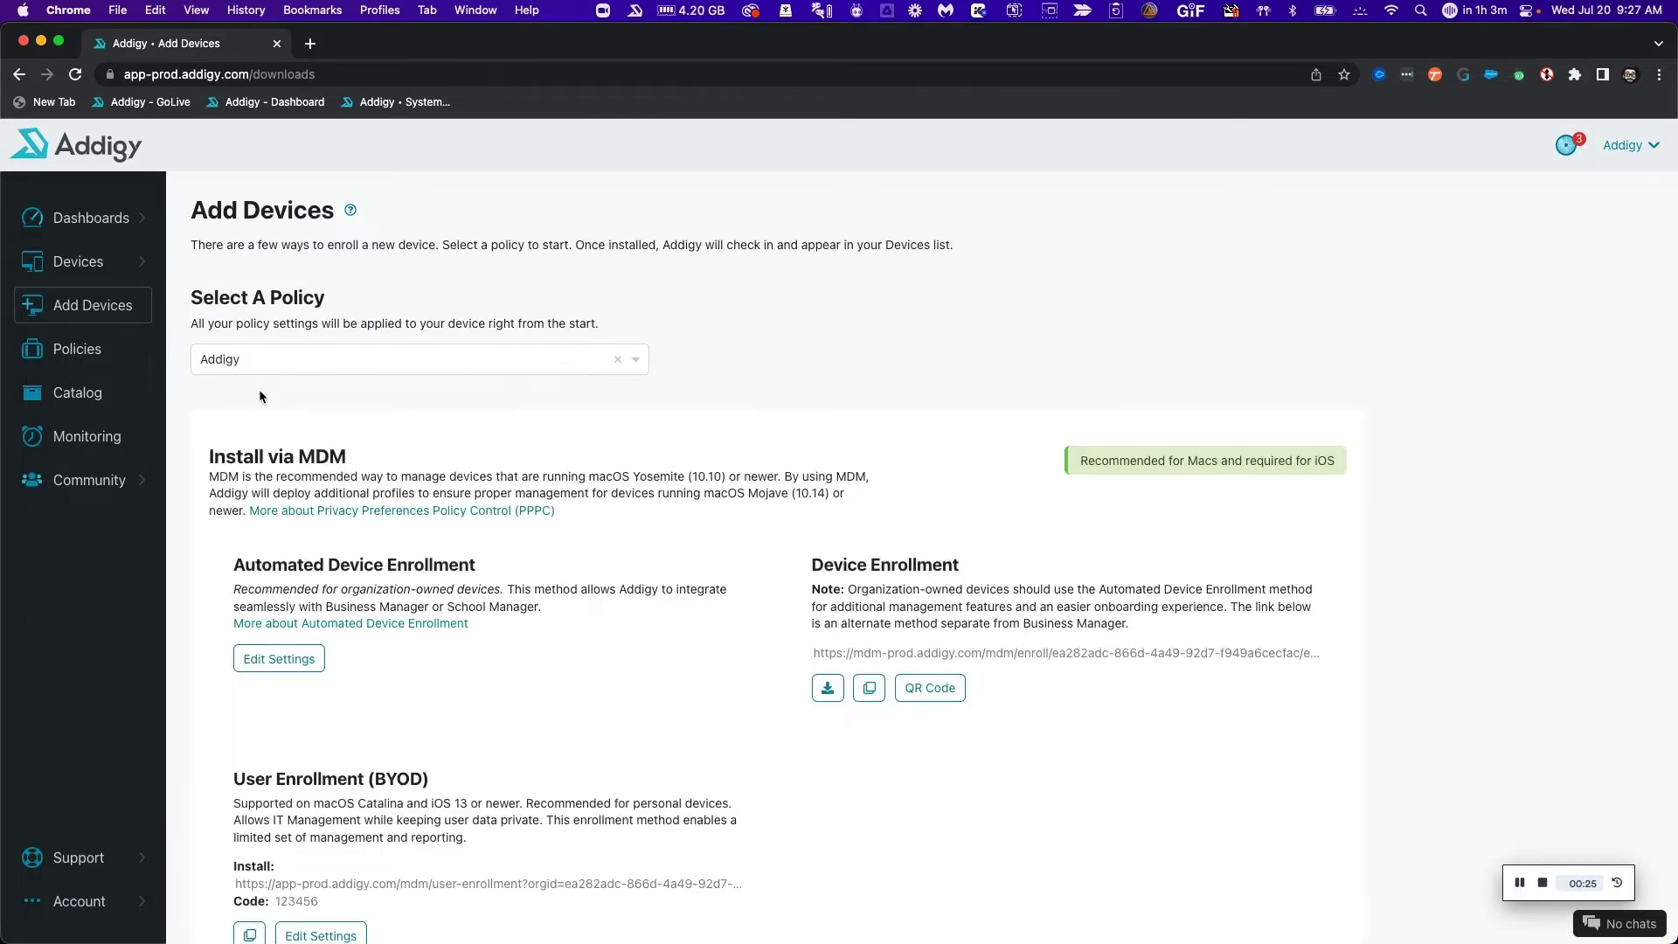
{"action": "scroll", "coordinate": [402, 513], "scroll_direction": "down", "scroll_amount": 2}
{"action": "scroll", "coordinate": [399, 512], "scroll_direction": "down", "scroll_amount": 3}
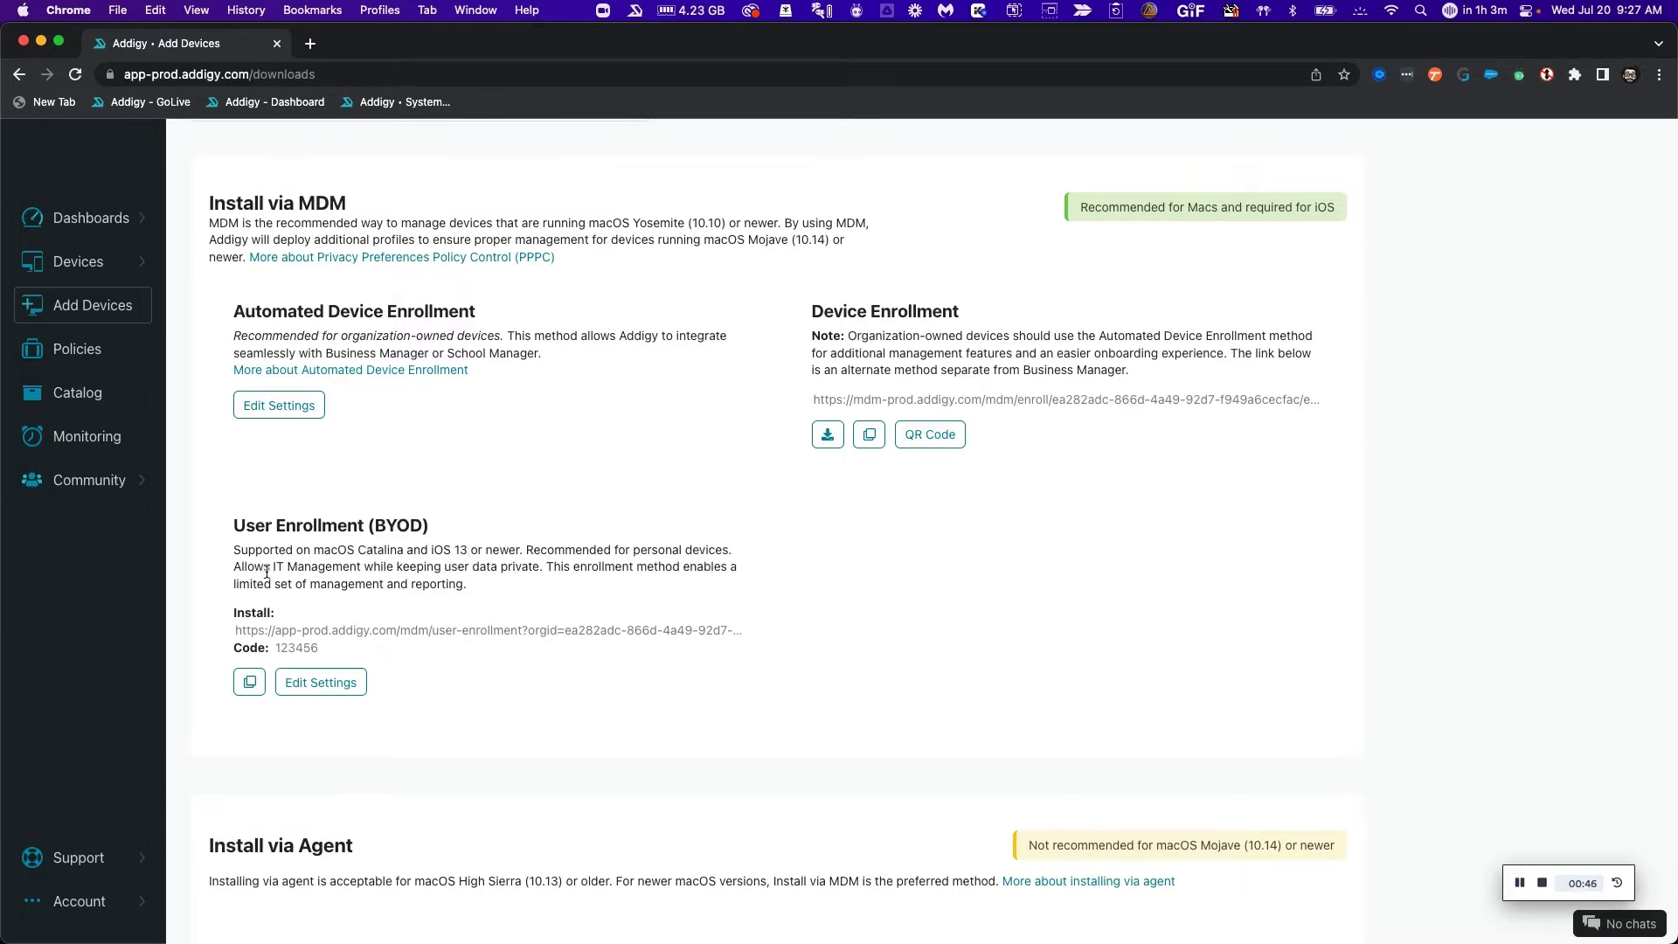
{"action": "left_click", "coordinate": [340, 692]}
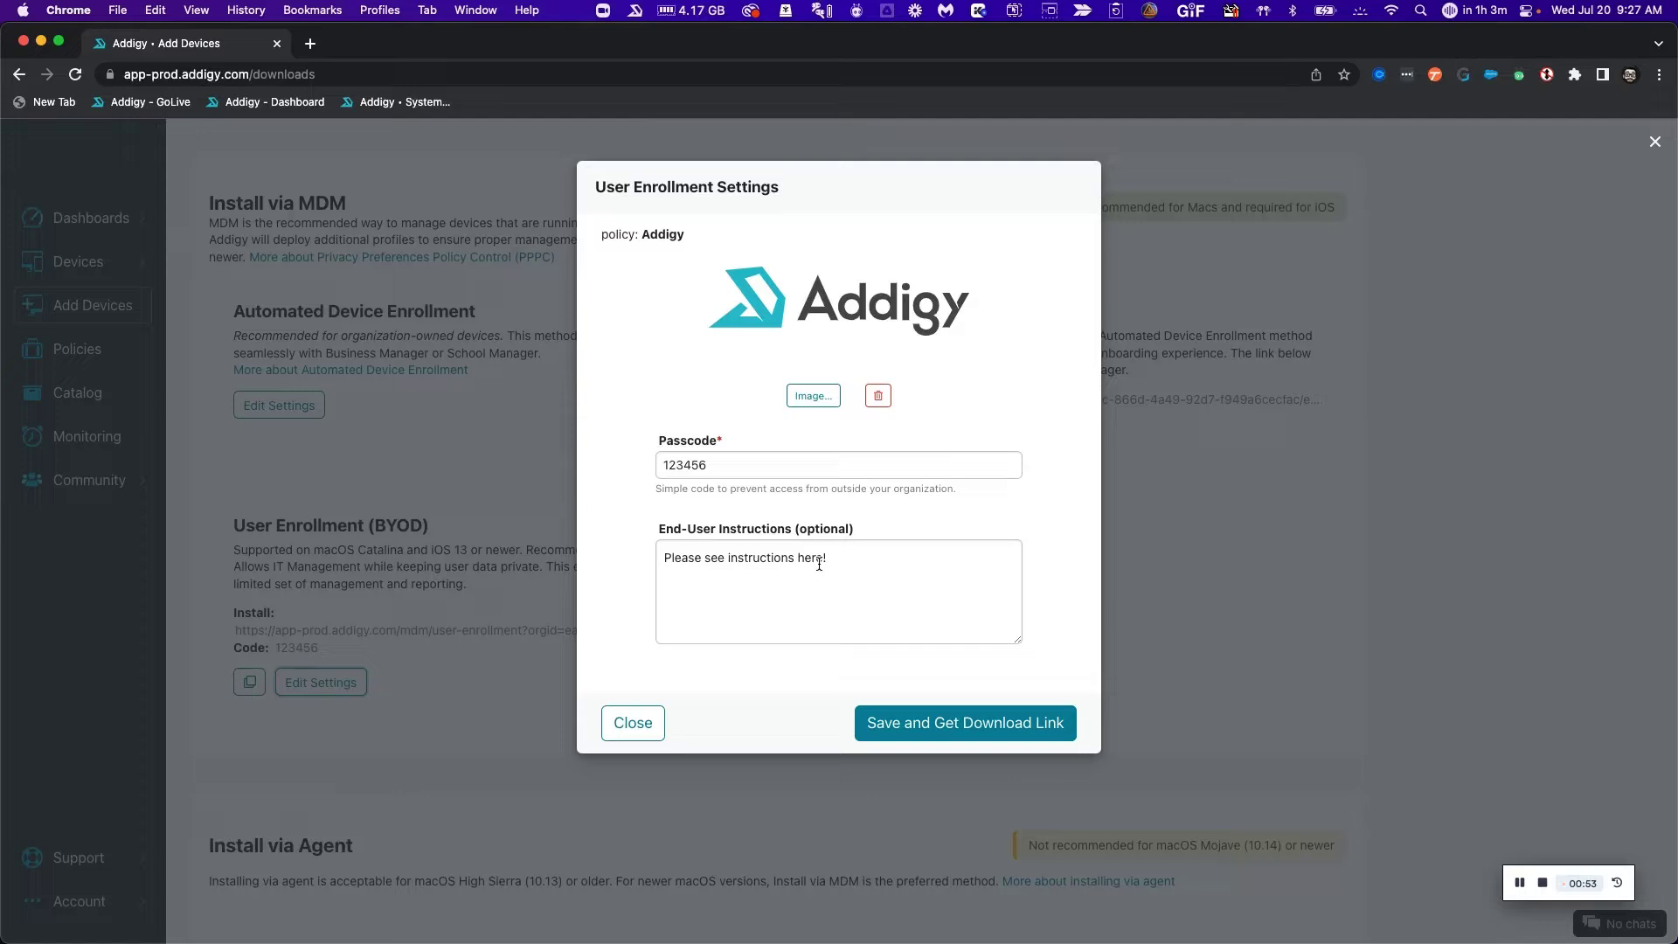
Save the BYOD settings to generate the download link and copy the User Enrollment install URL.
{"action": "left_click", "coordinate": [951, 725]}
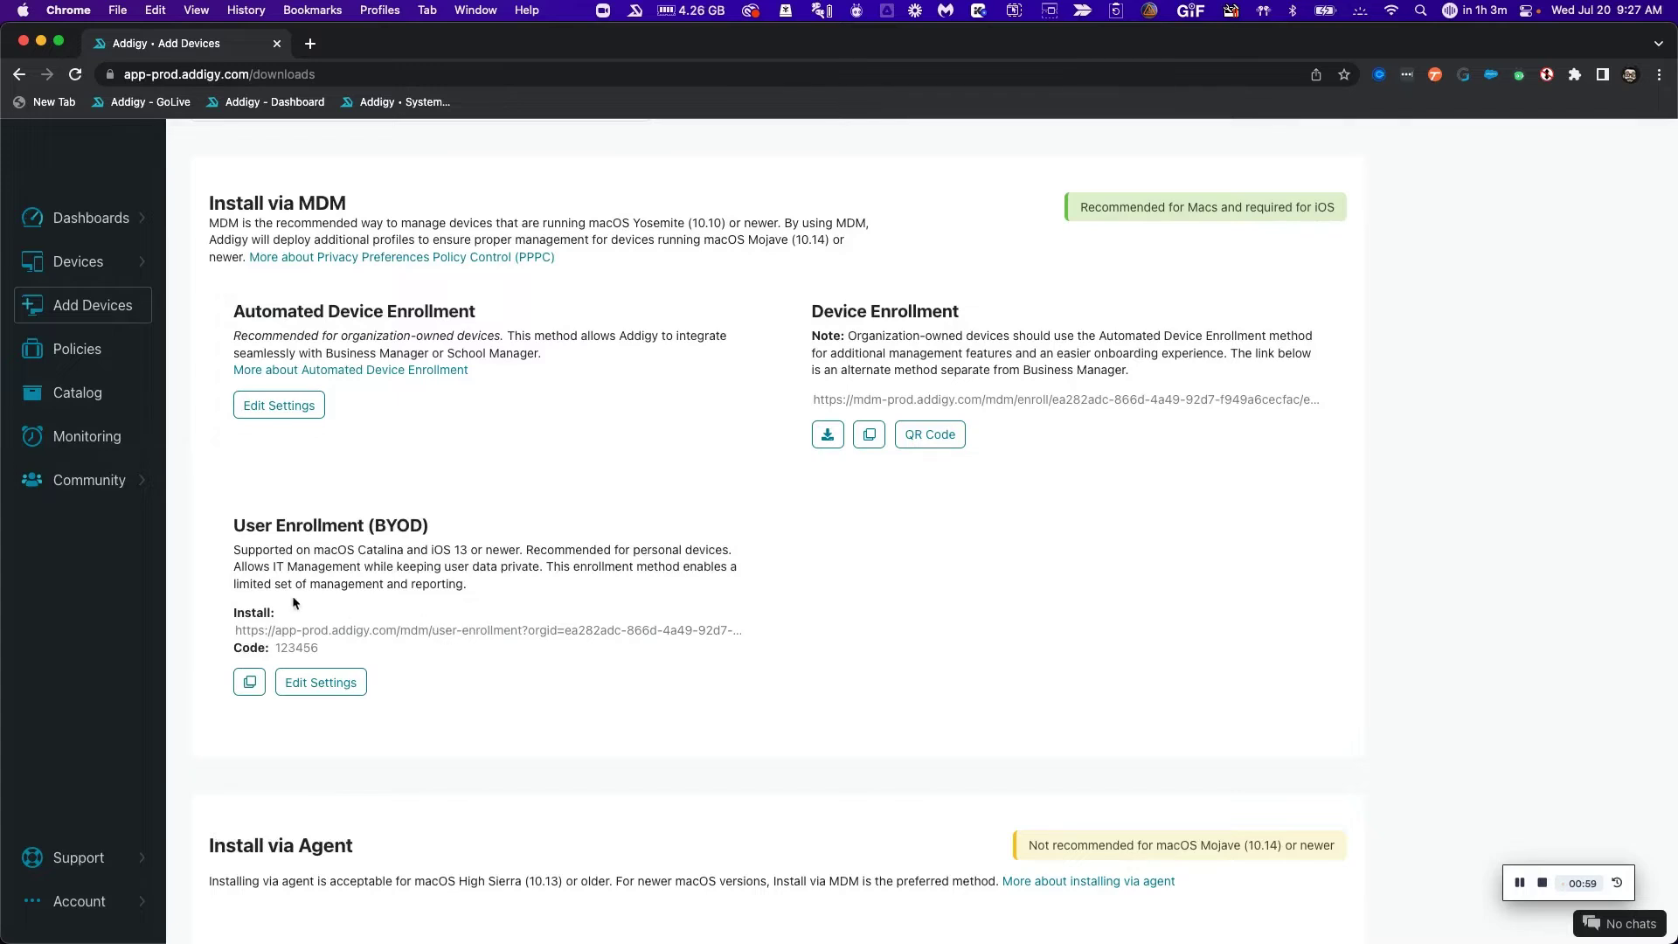
{"action": "left_click", "coordinate": [248, 681]}
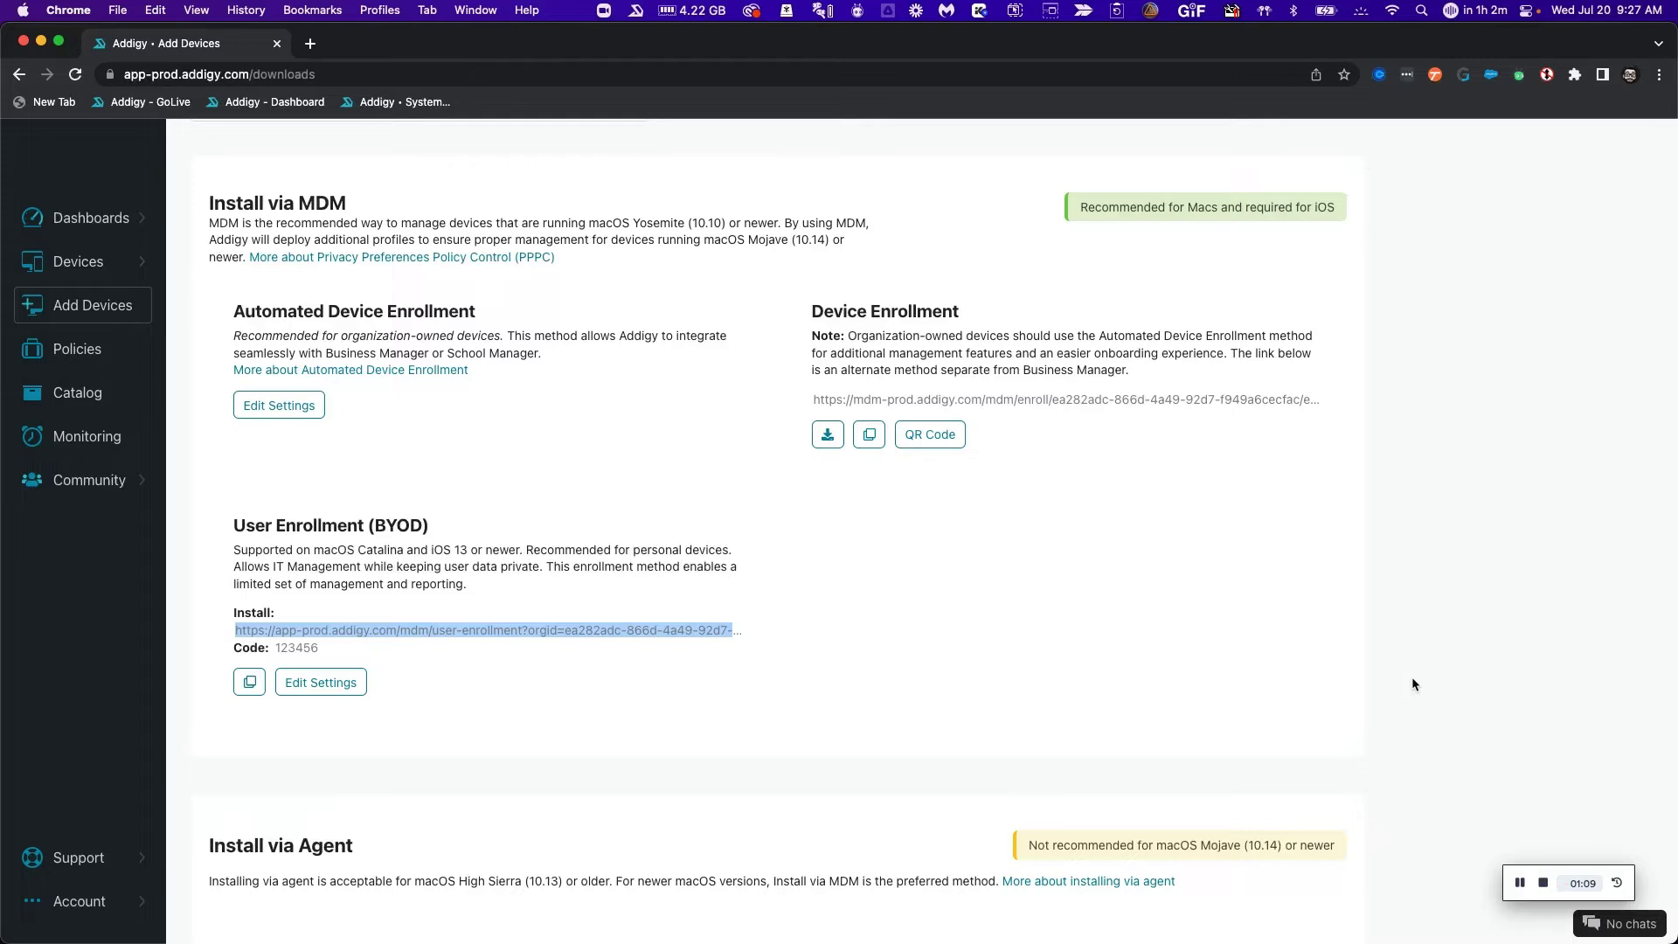
{"action": "left_click", "coordinate": [1520, 883]}
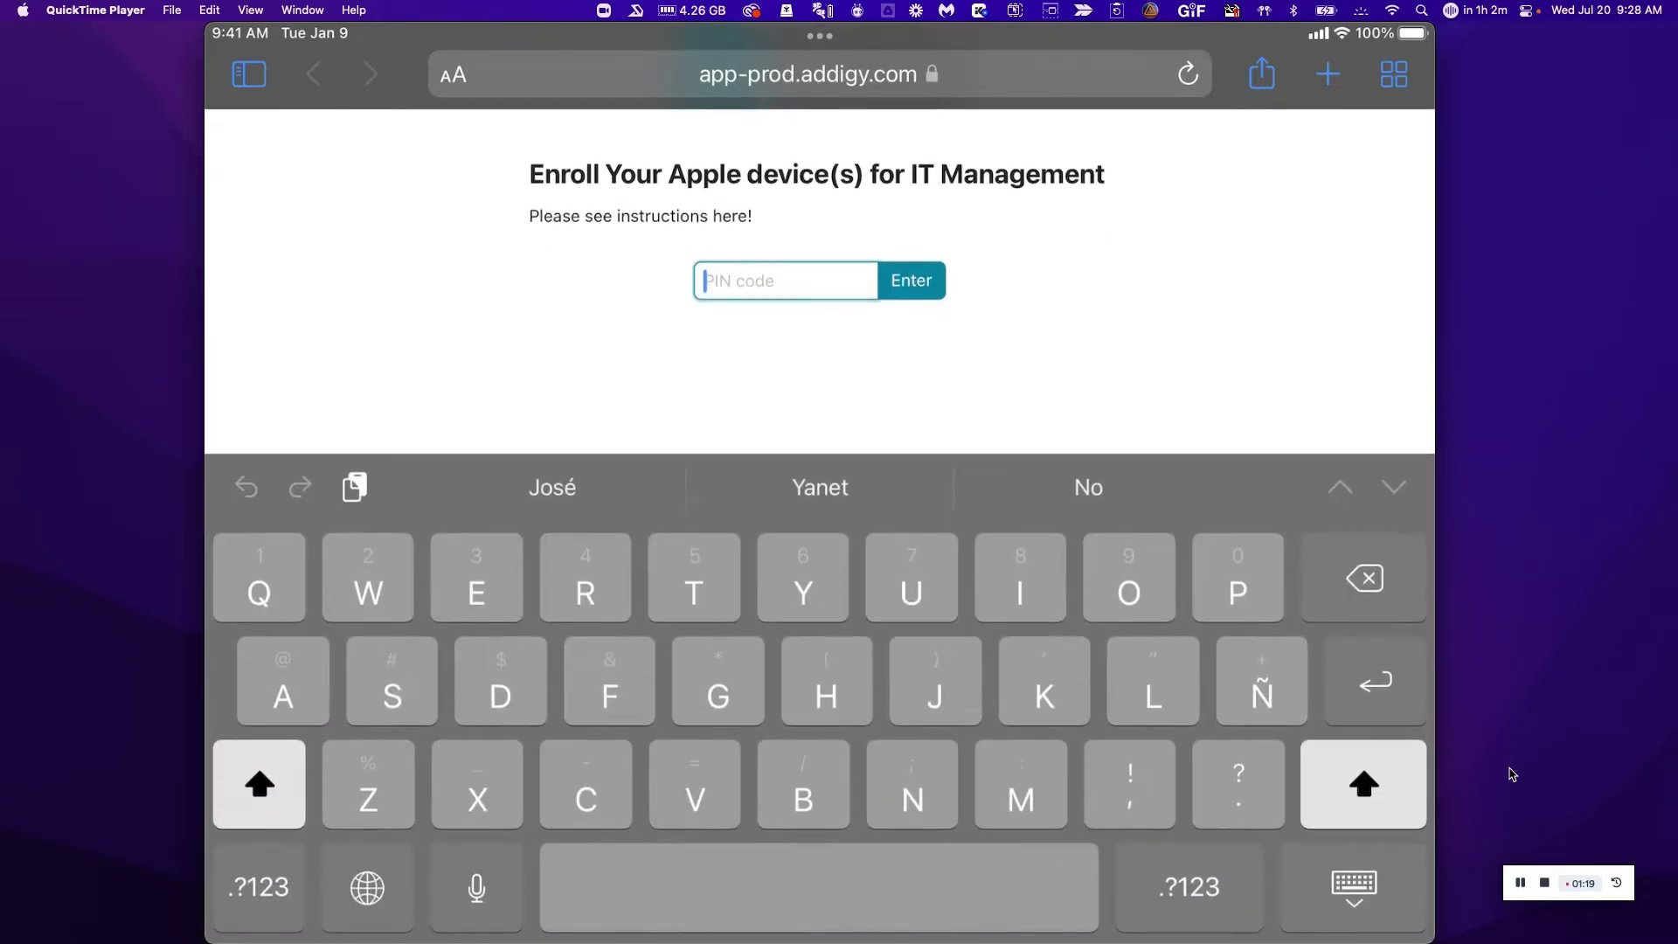
On the iPad, submit the enrollment PIN and the Managed Apple ID email, then download the profile.
{"action": "type", "text": "123456"}
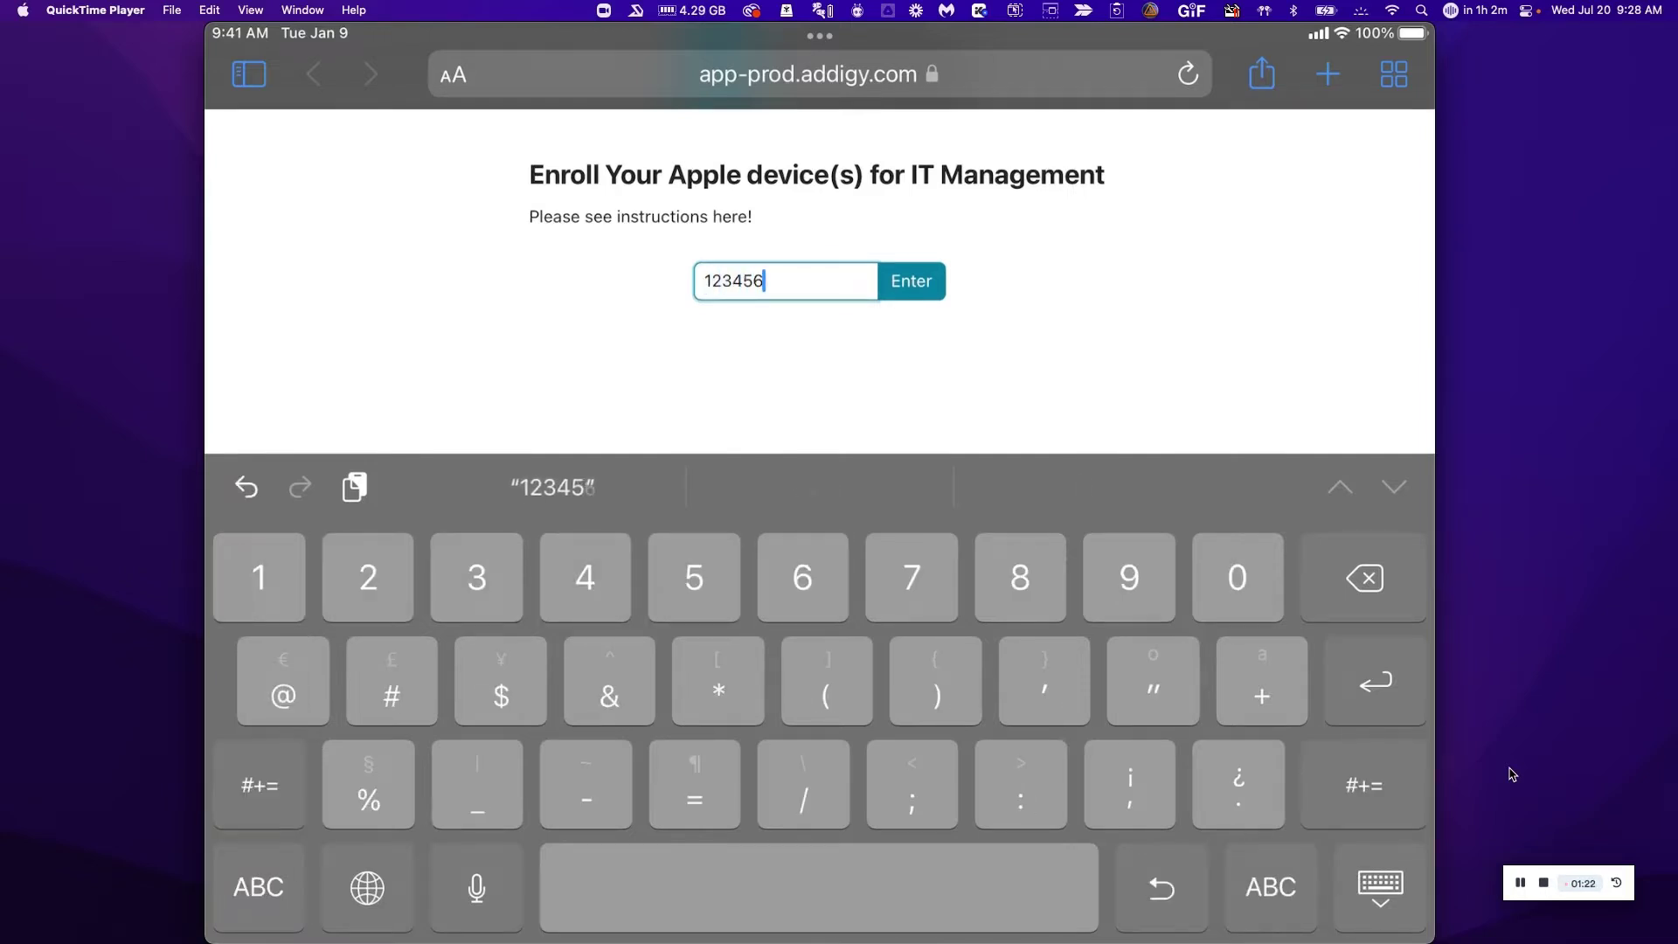
{"action": "key", "text": "Return"}
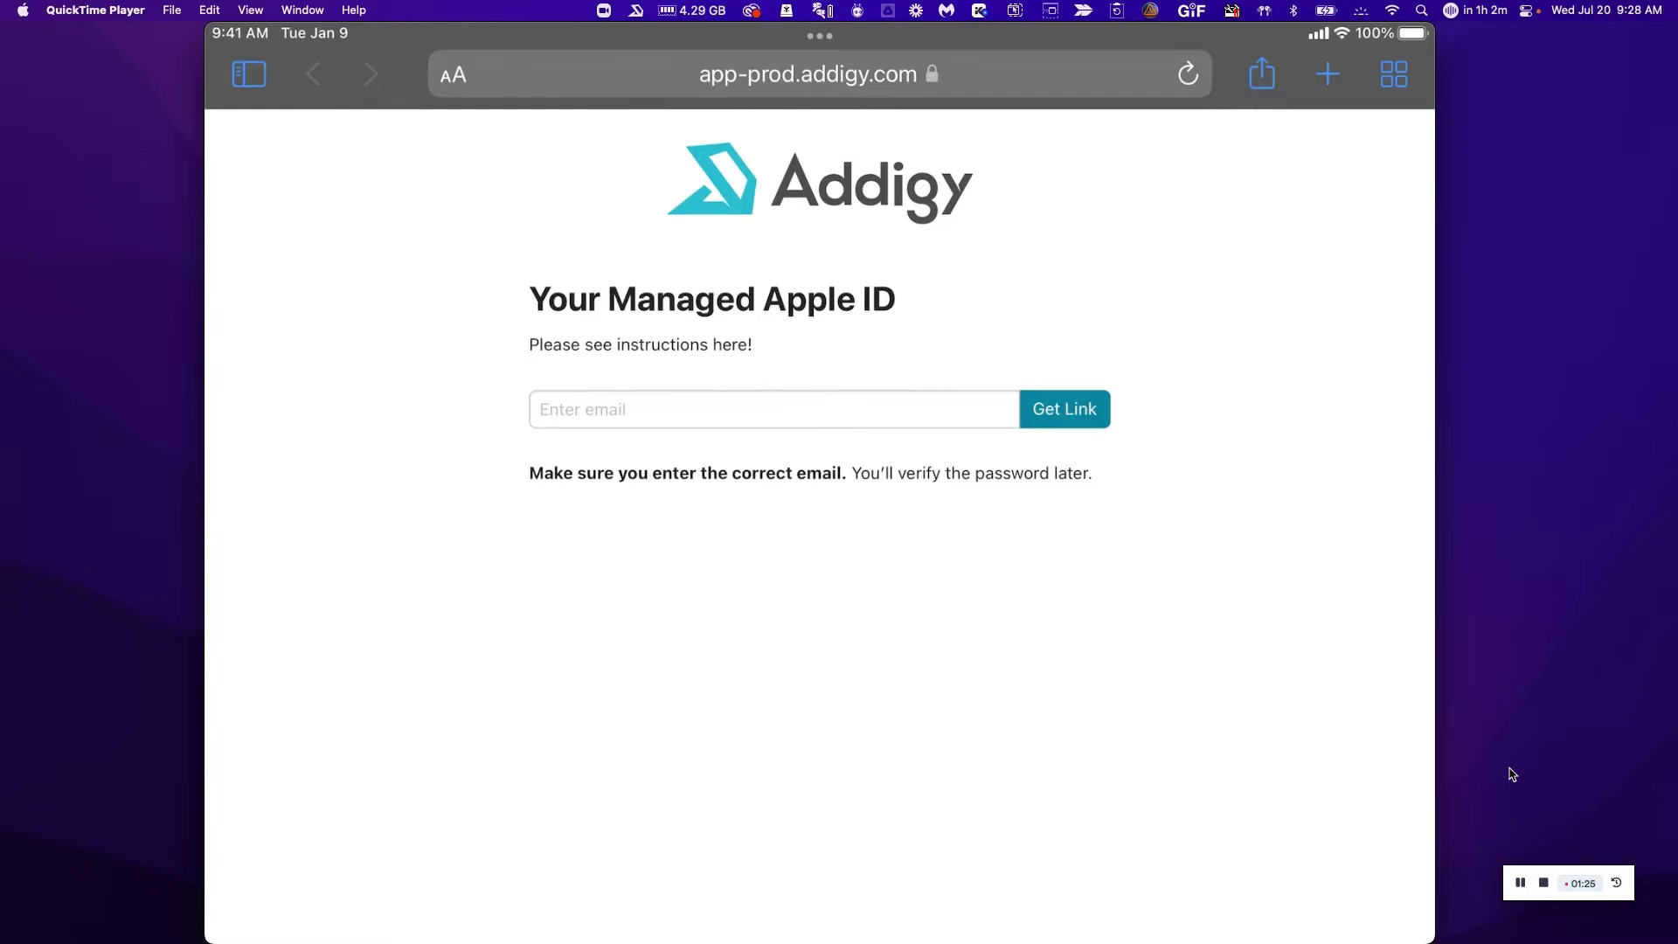
{"action": "left_click", "coordinate": [773, 409]}
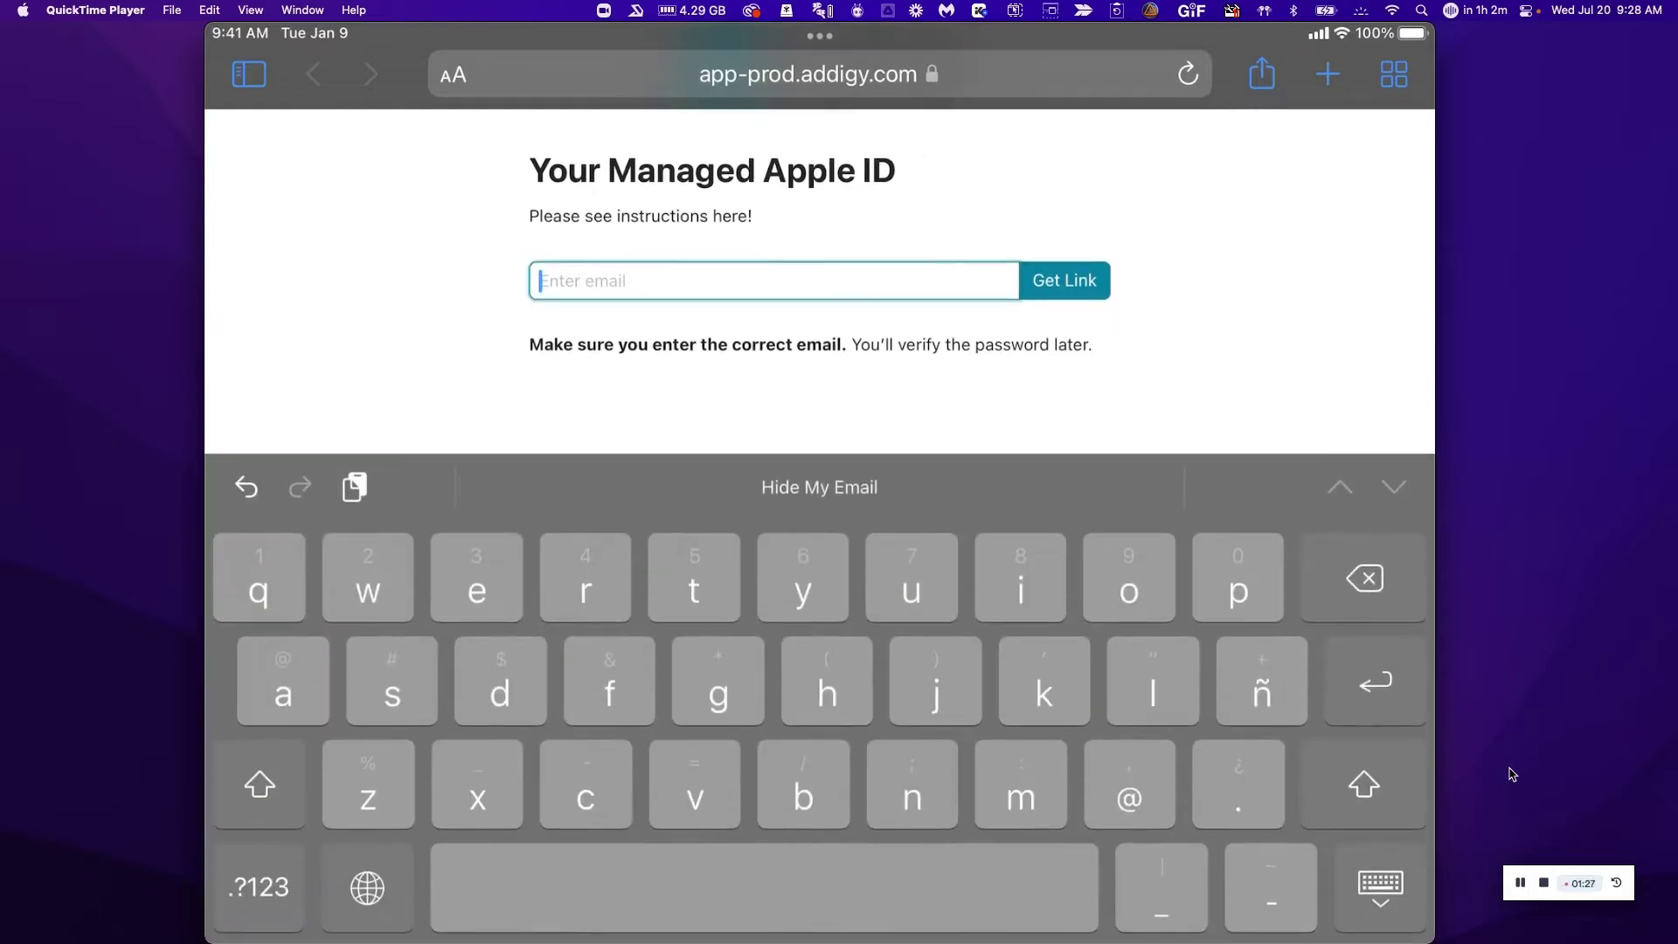
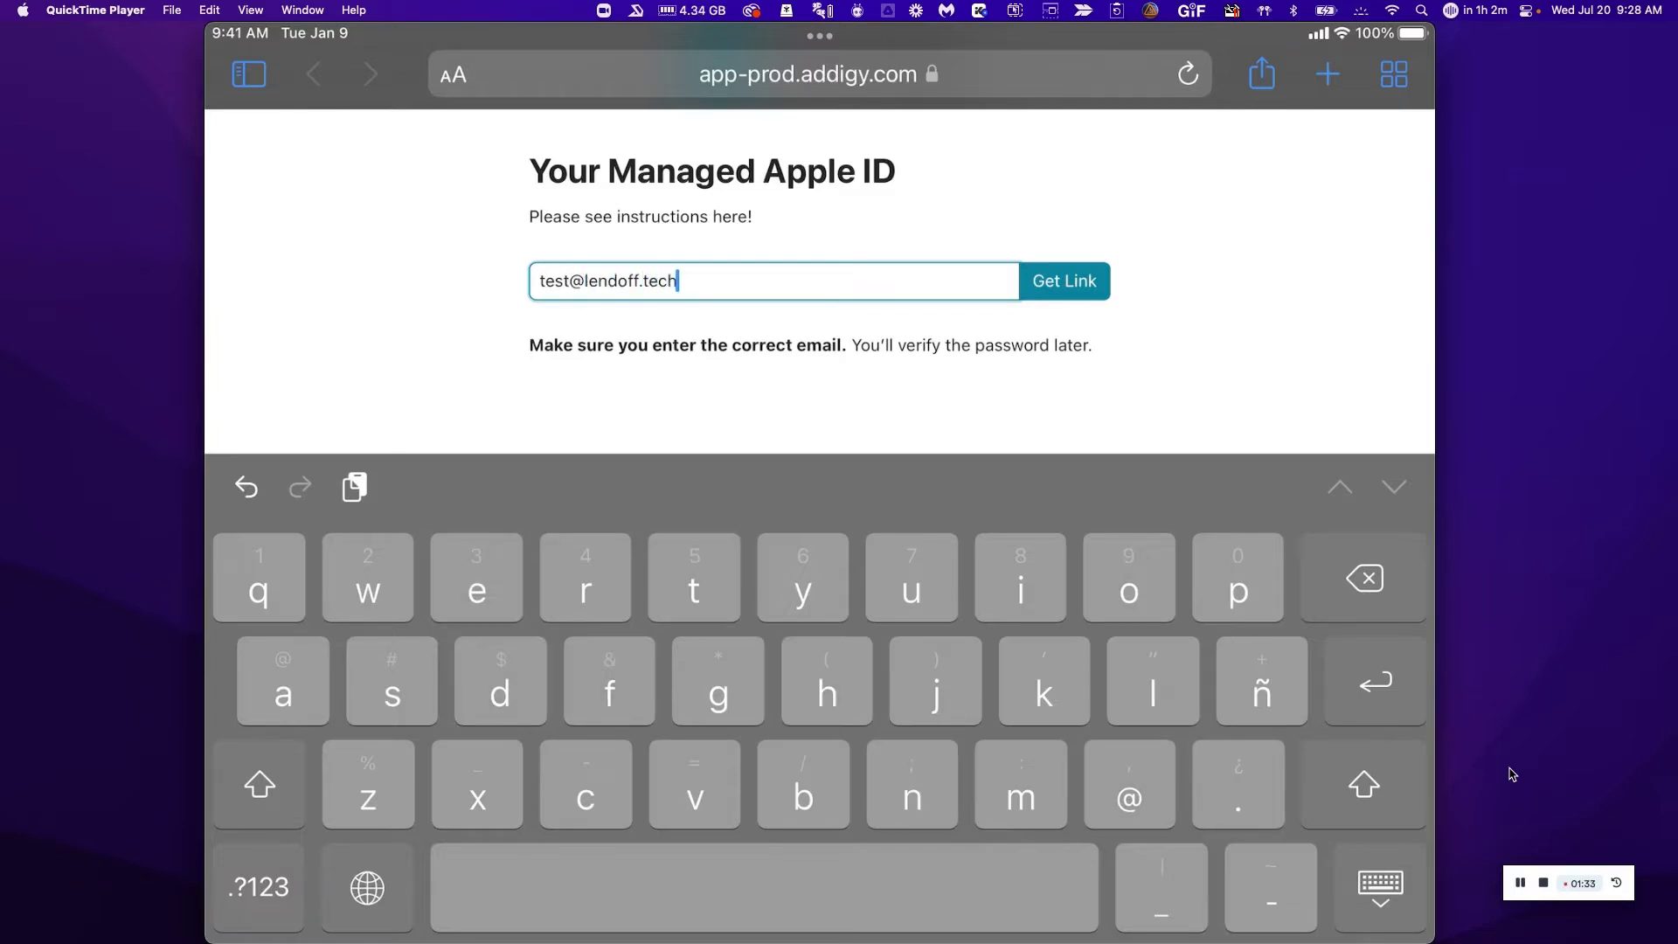
{"action": "key", "text": "Return"}
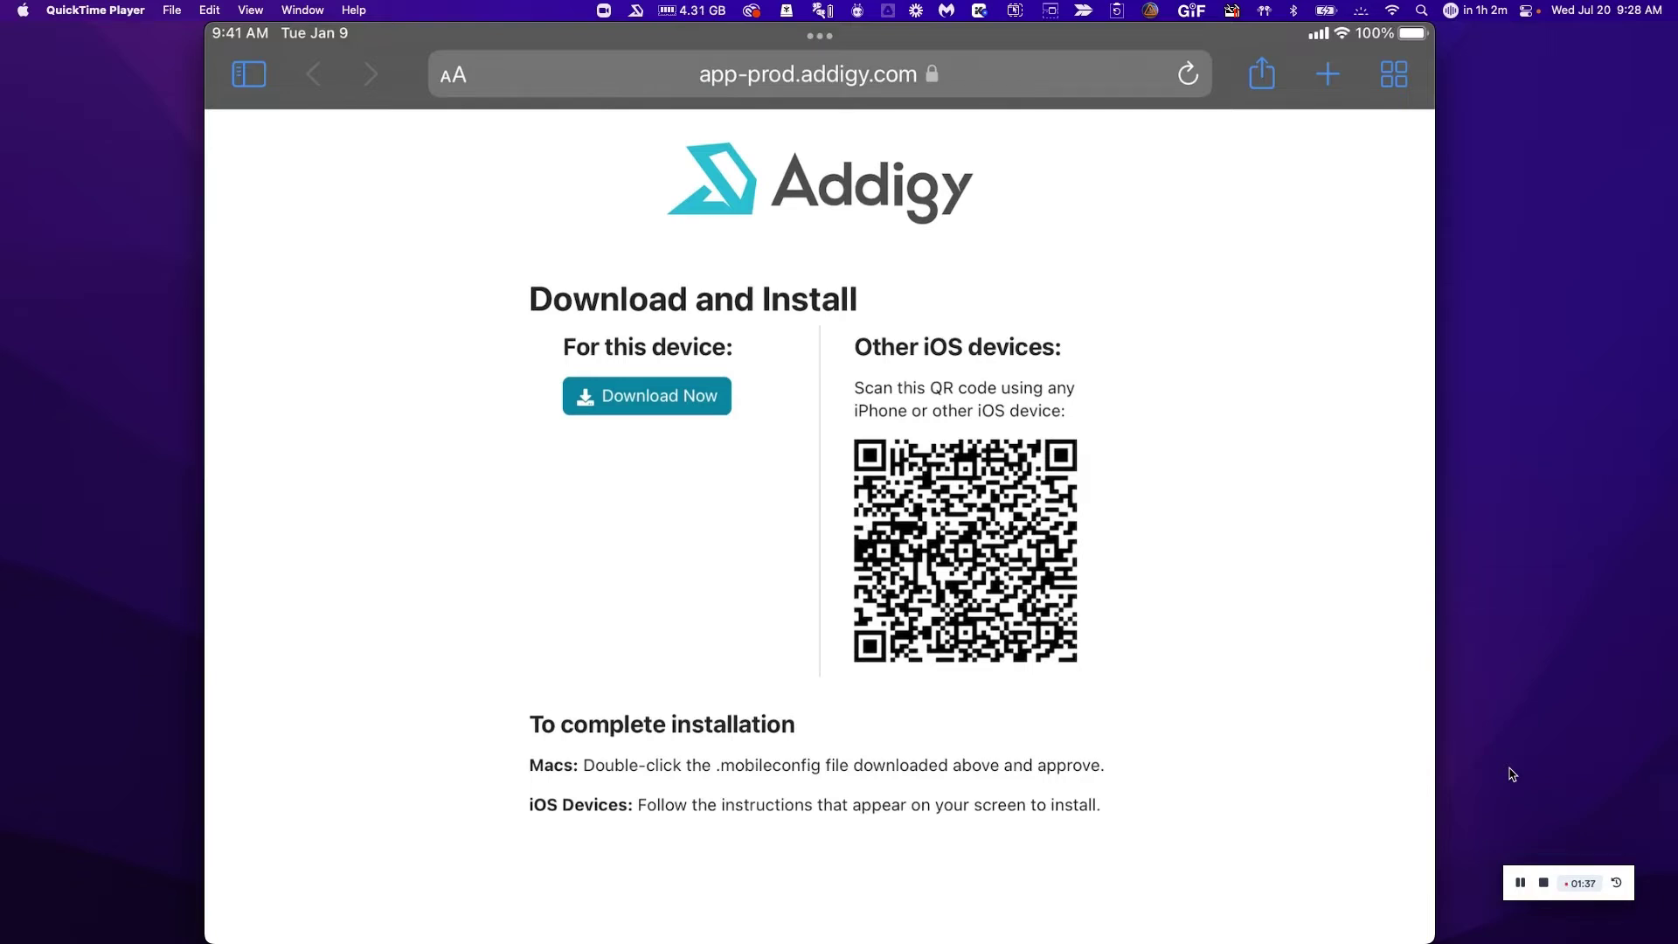
{"action": "left_click", "coordinate": [647, 396]}
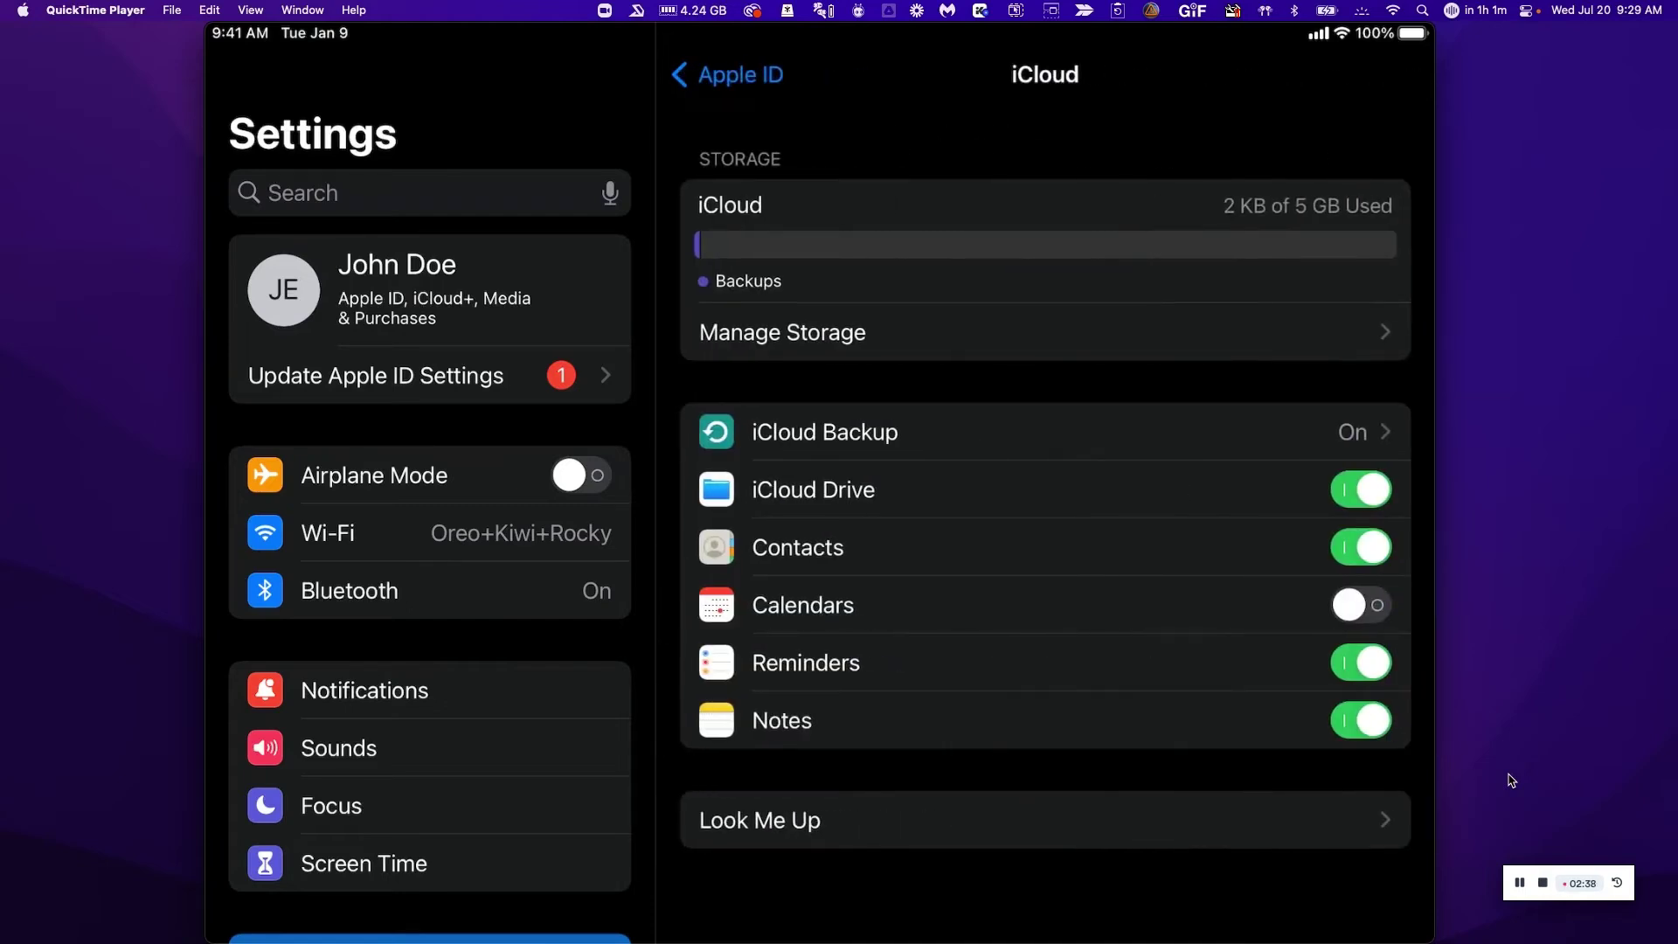
Return to the mirrored iPad's managed Apple ID page listing Addigy BYOD.
{"action": "left_click", "coordinate": [1523, 883]}
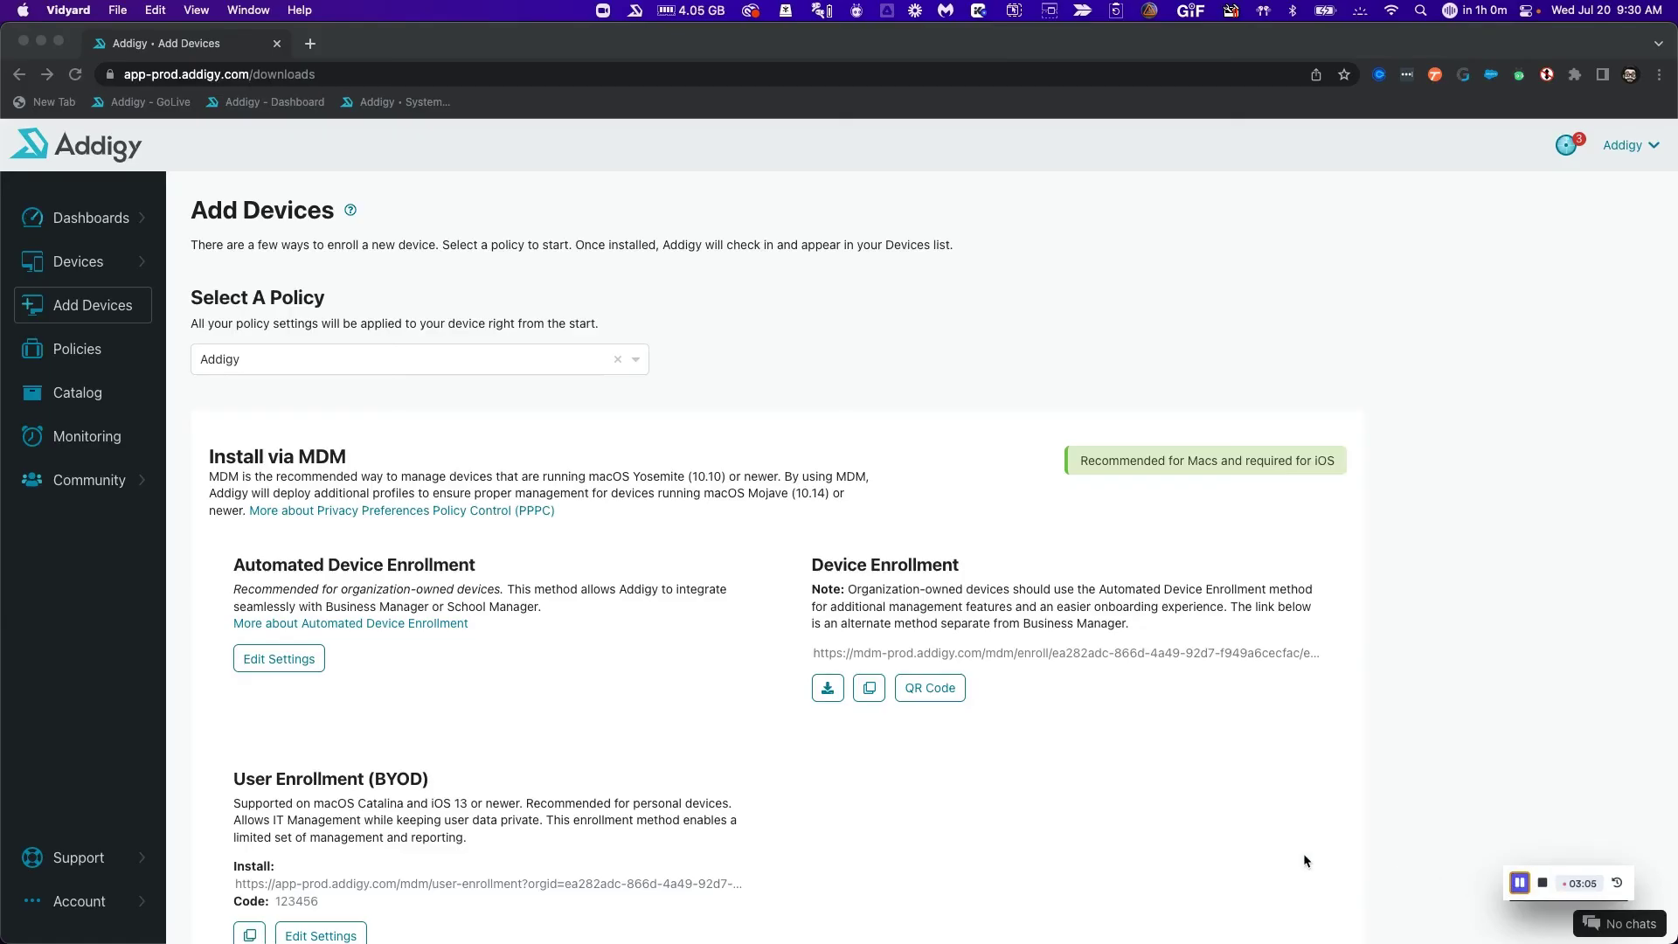
Go to Devices > All Devices and launch GoLive for the Addigy BYOD device.
{"action": "scroll", "coordinate": [122, 393], "scroll_direction": "down", "scroll_amount": 1}
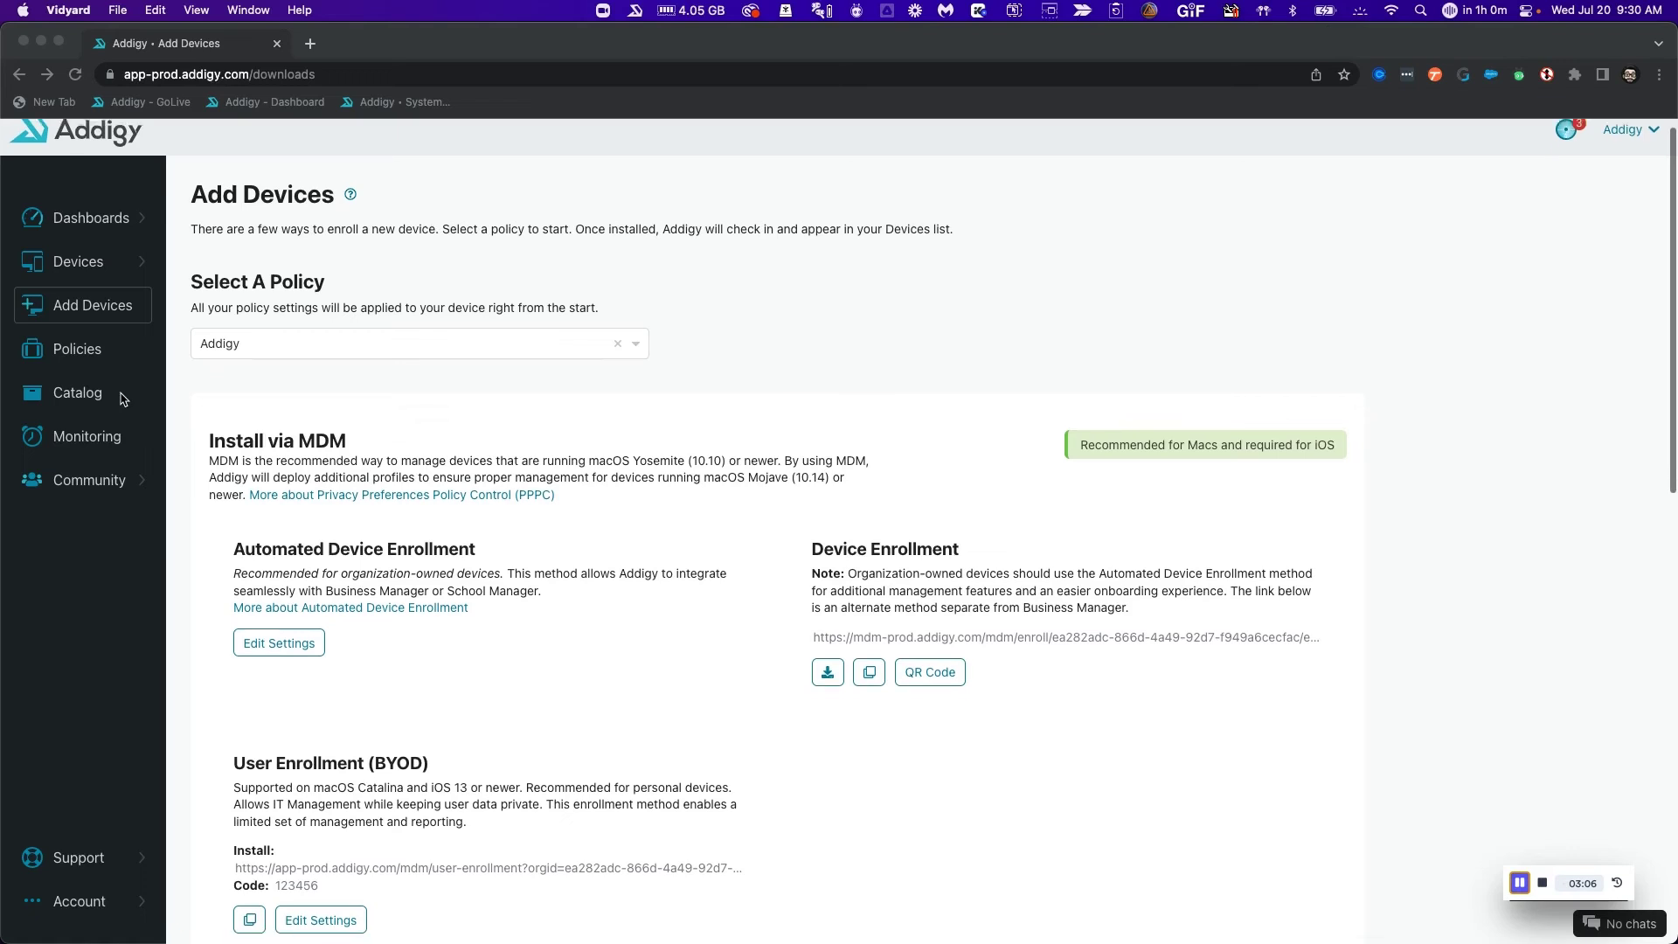
{"action": "left_click", "coordinate": [93, 260]}
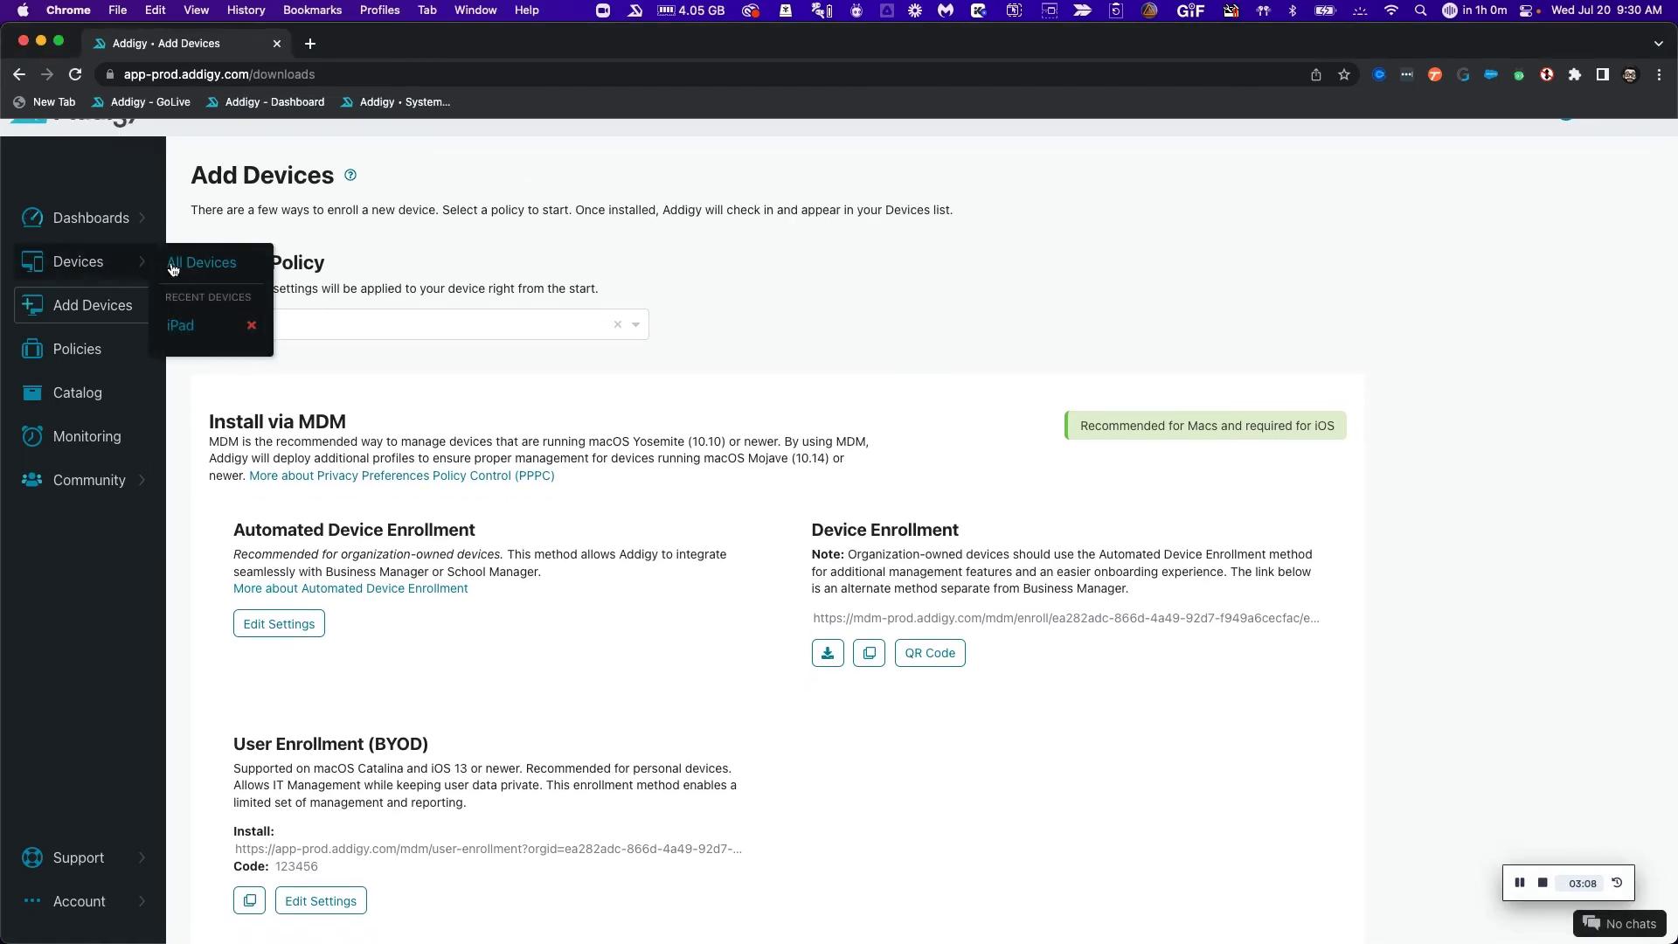
{"action": "left_click", "coordinate": [193, 266]}
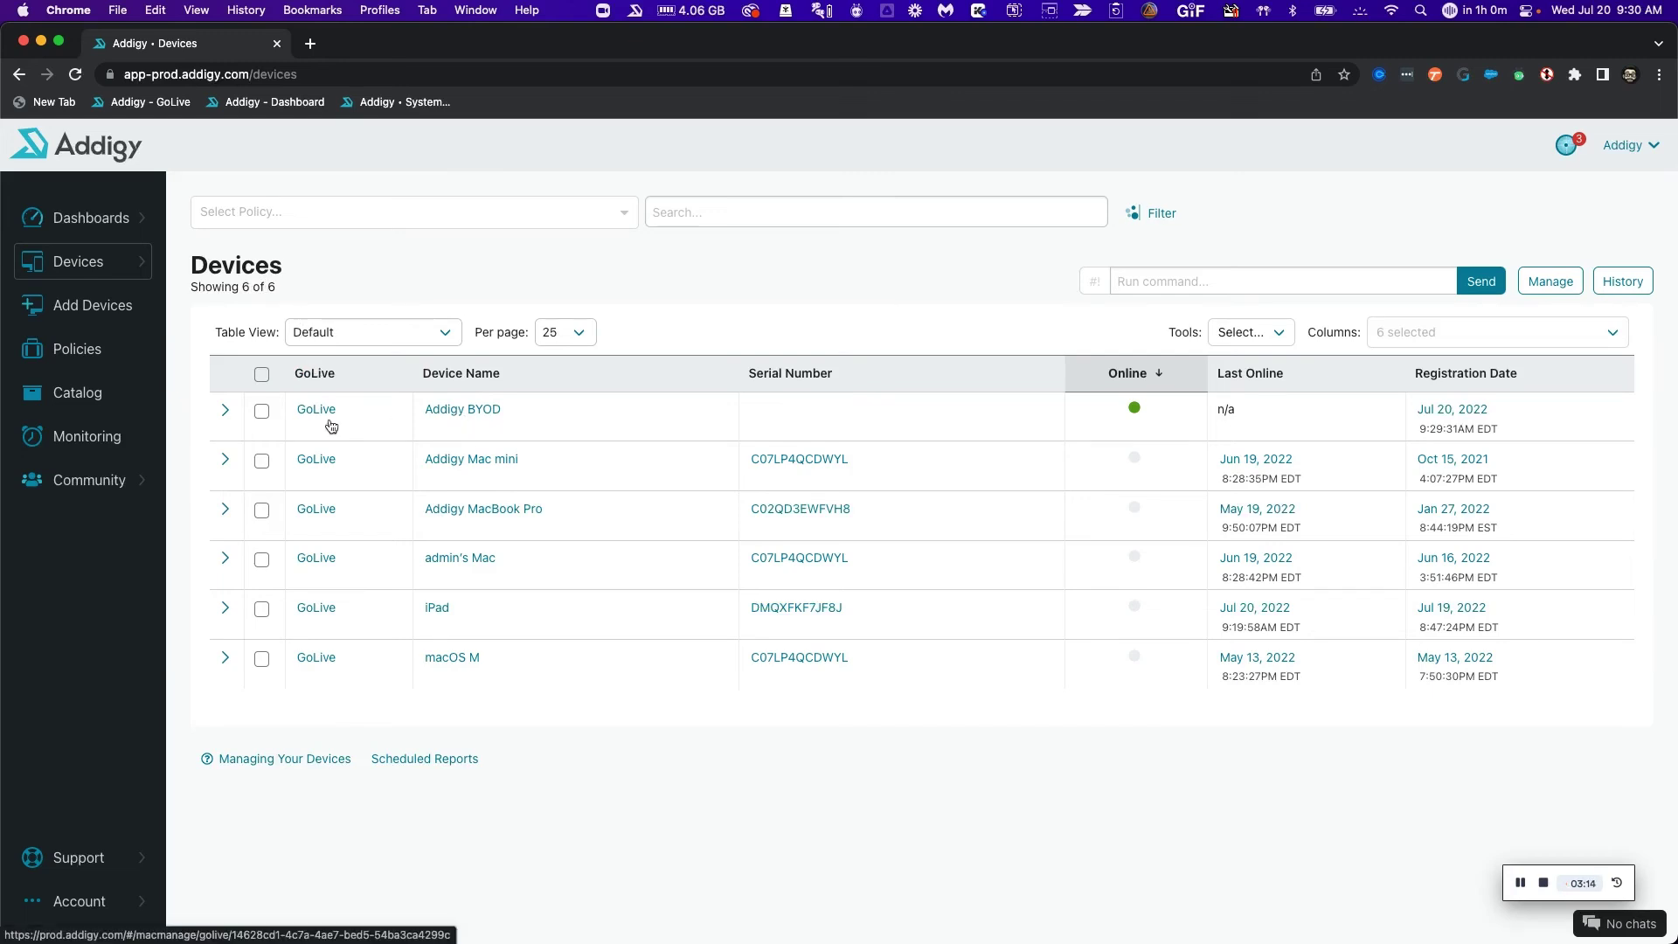
{"action": "left_click", "coordinate": [316, 410]}
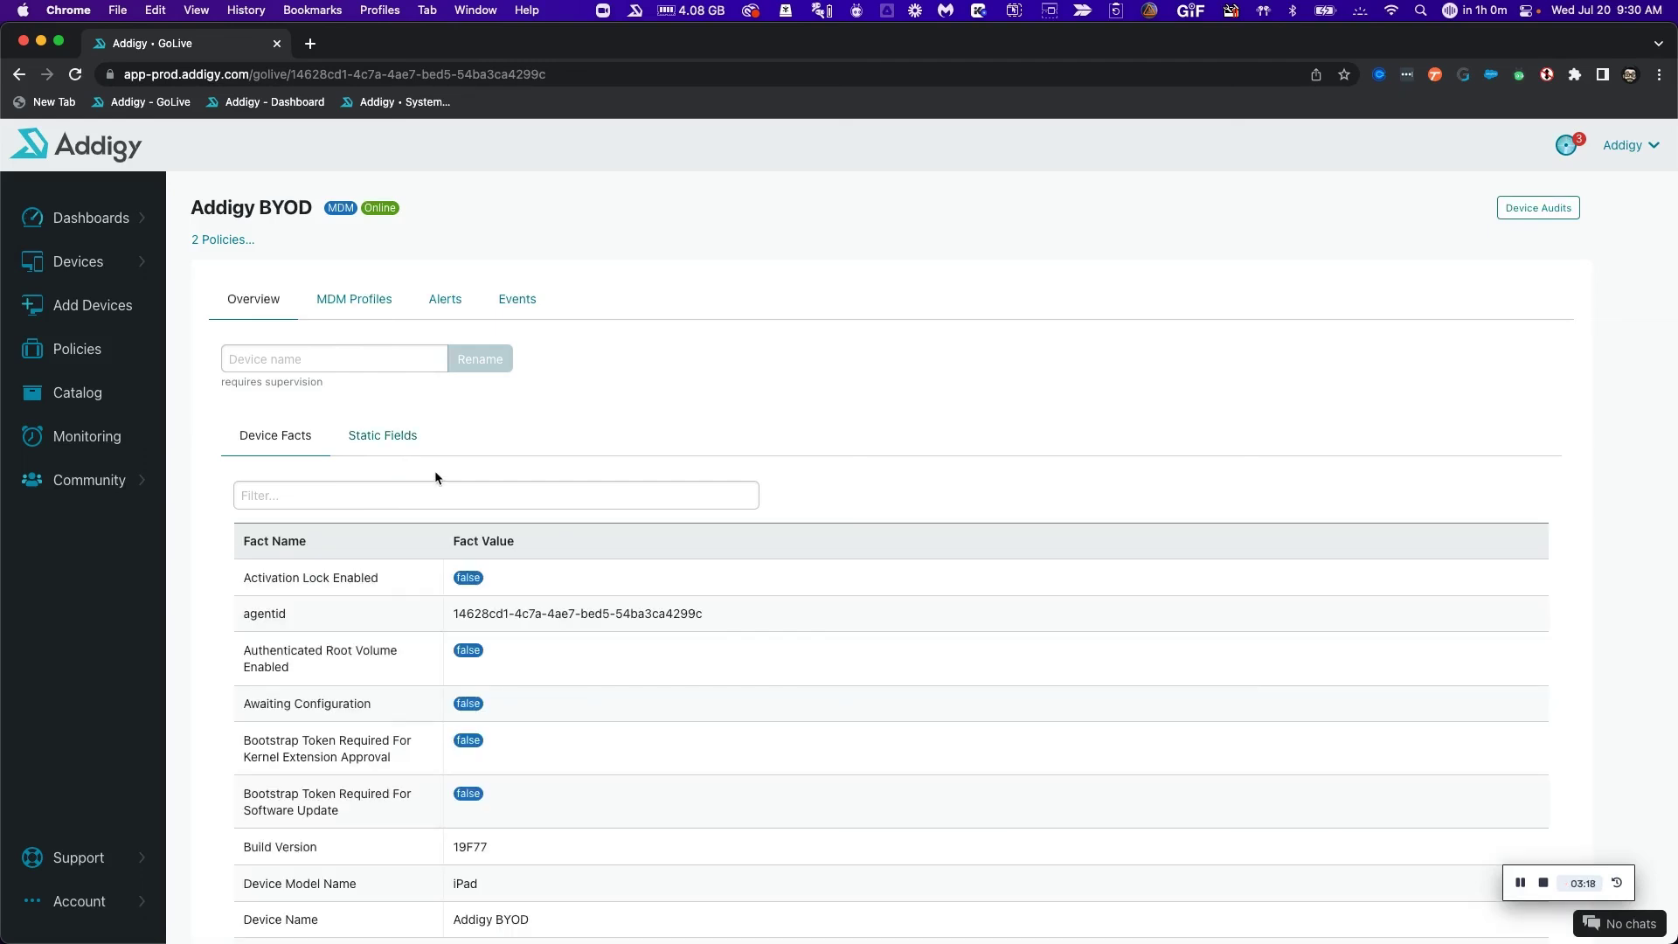
Review Addigy BYOD's device facts, MDM Profiles and Alerts, then go back to Overview.
{"action": "scroll", "coordinate": [435, 477], "scroll_direction": "down", "scroll_amount": 3}
{"action": "scroll", "coordinate": [435, 477], "scroll_direction": "up", "scroll_amount": 5}
{"action": "scroll", "coordinate": [436, 476], "scroll_direction": "down", "scroll_amount": 5}
{"action": "scroll", "coordinate": [437, 480], "scroll_direction": "up", "scroll_amount": 3}
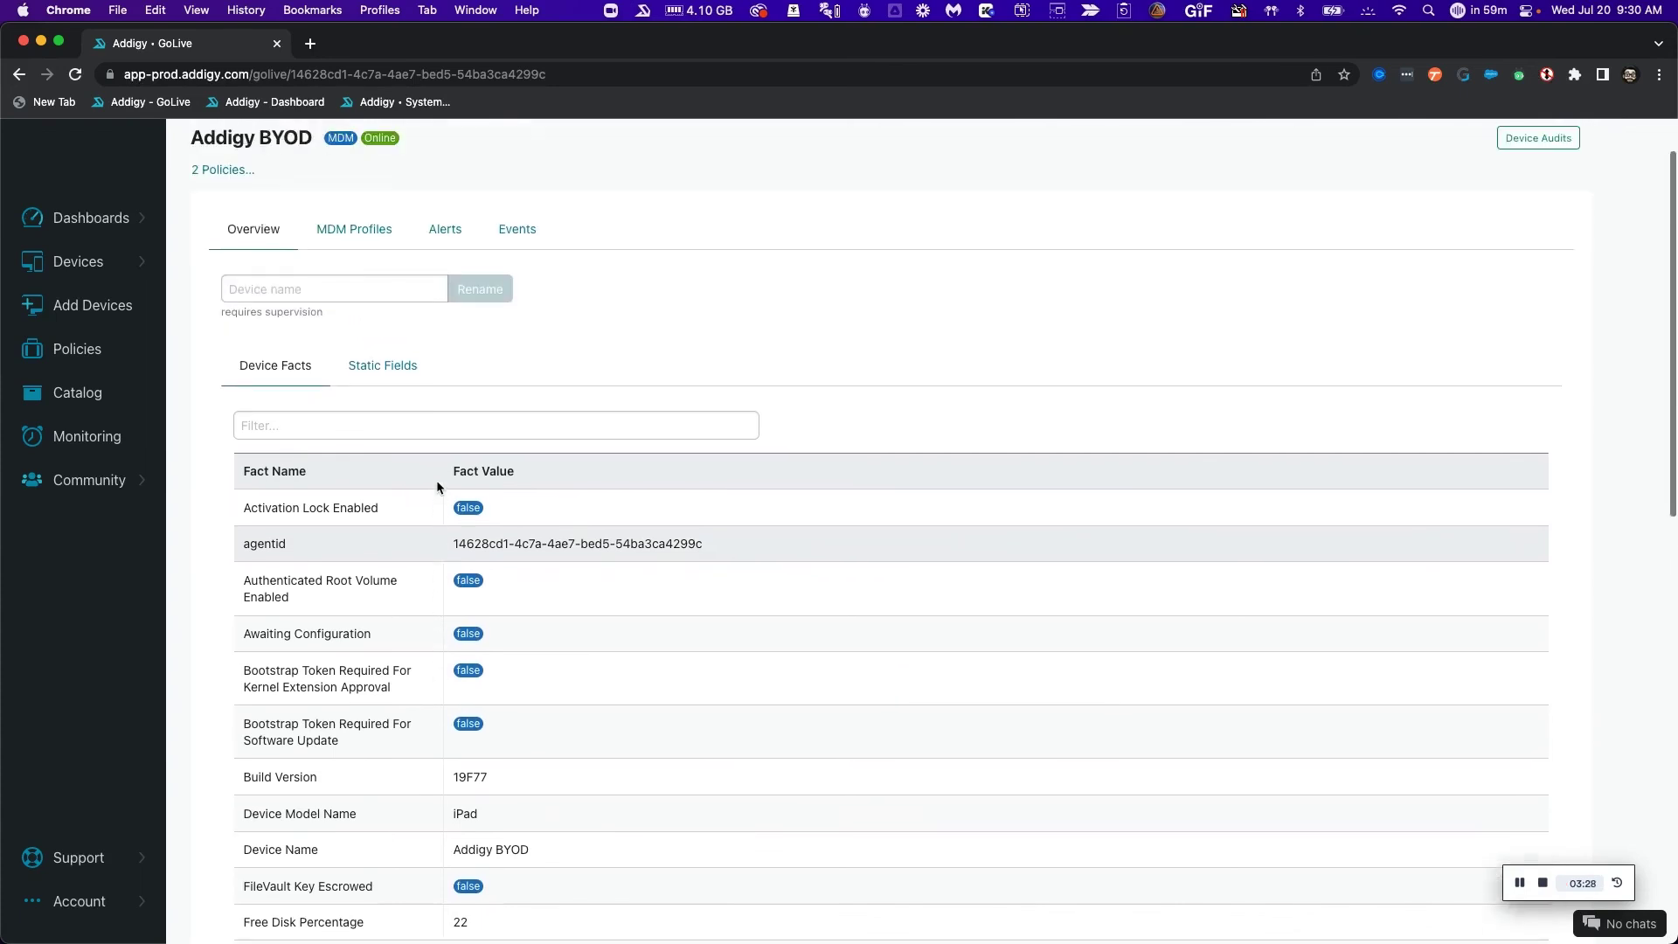
{"action": "scroll", "coordinate": [437, 479], "scroll_direction": "up", "scroll_amount": 2}
{"action": "left_click", "coordinate": [357, 294]}
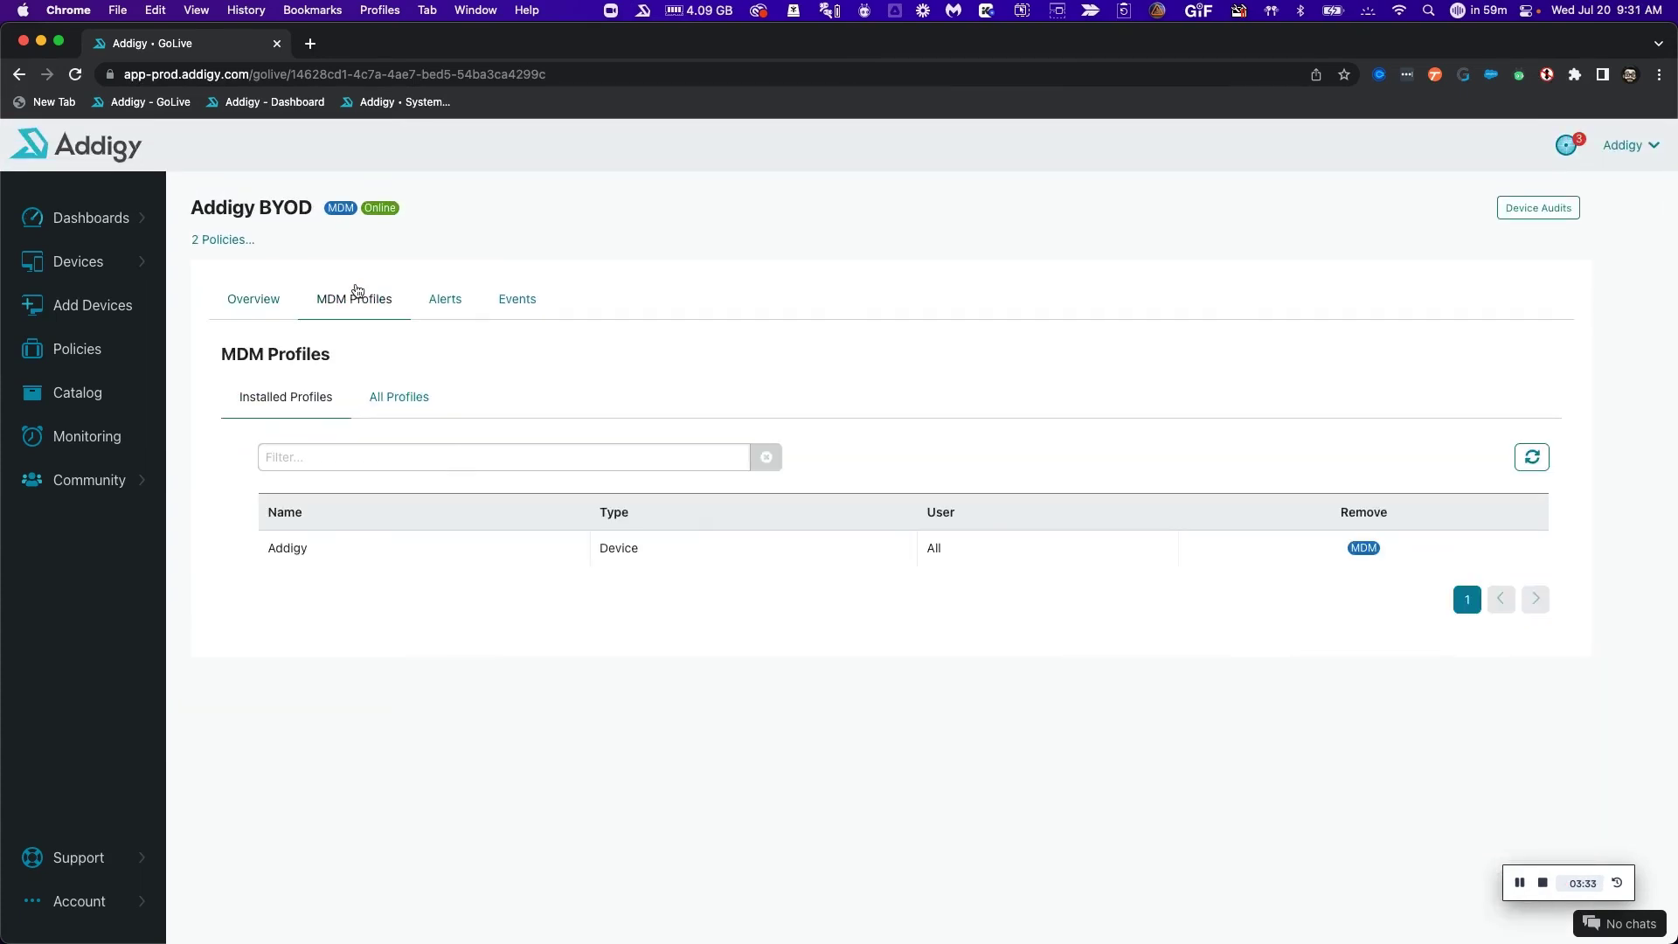
{"action": "left_click", "coordinate": [446, 308]}
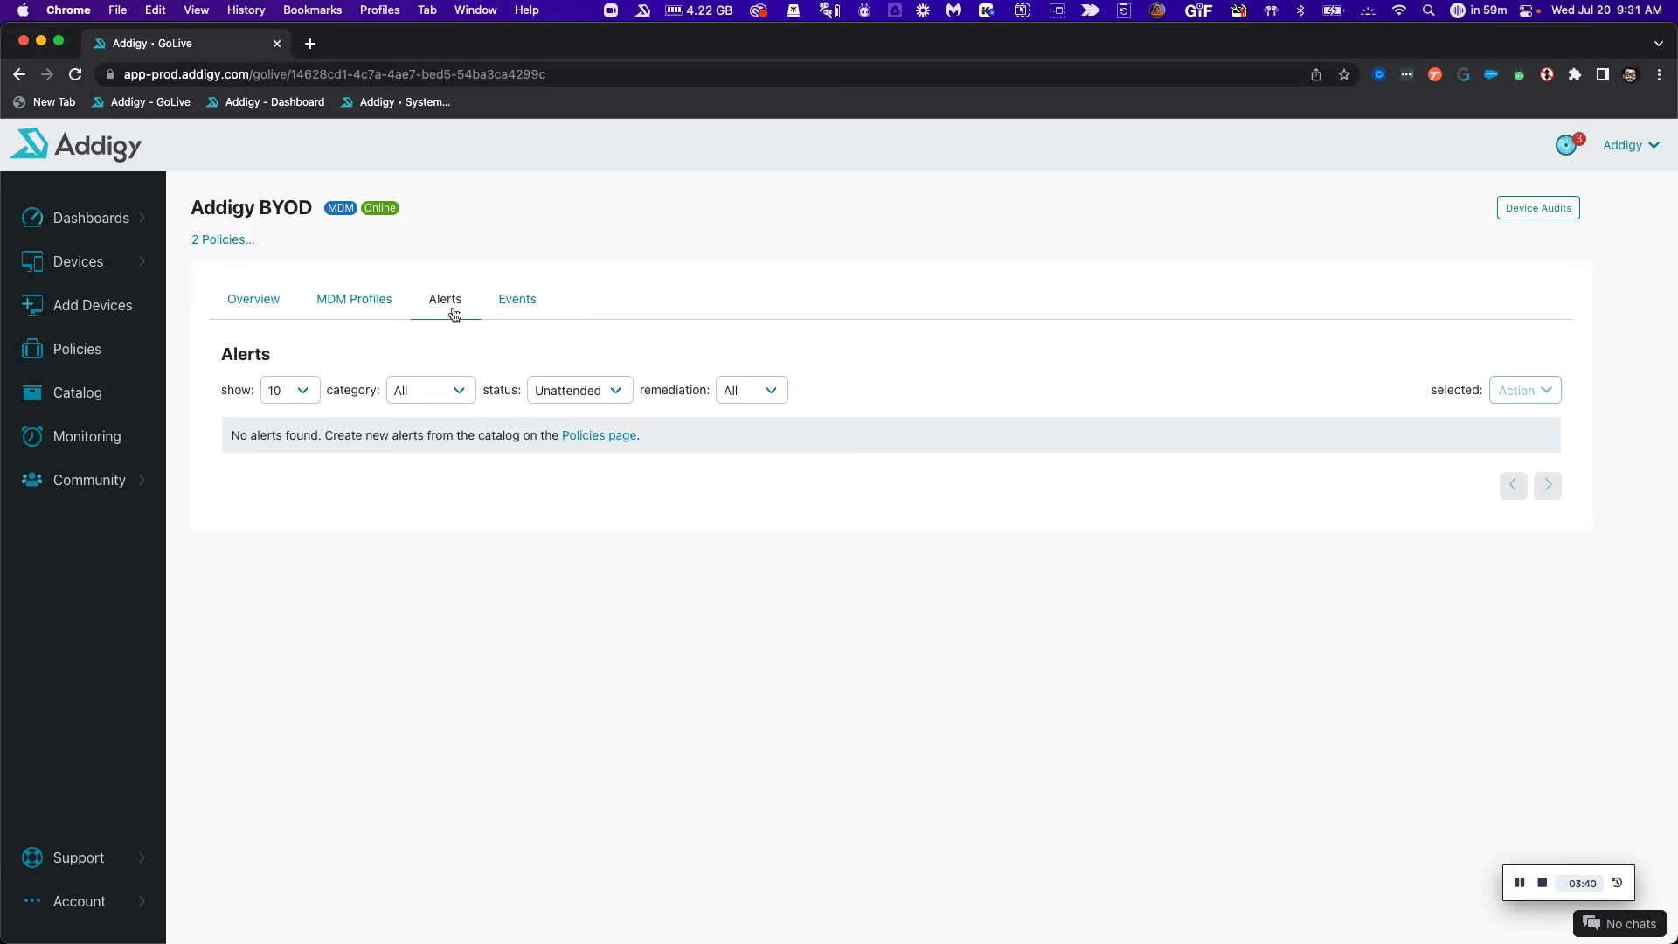
{"action": "left_click", "coordinate": [252, 301]}
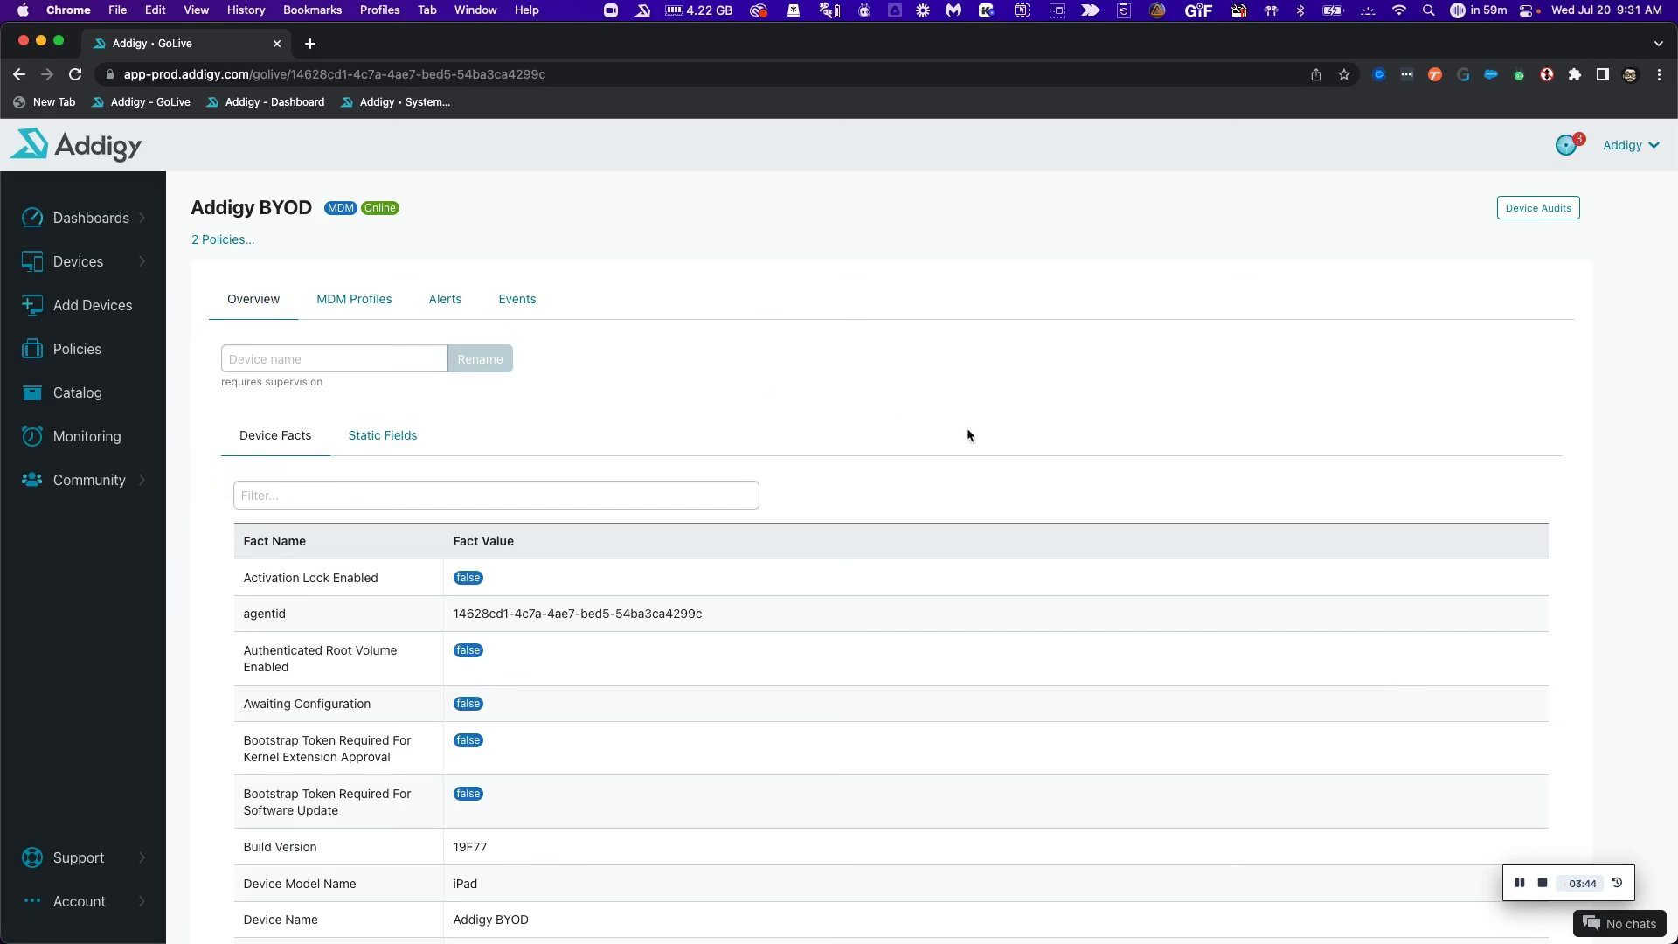